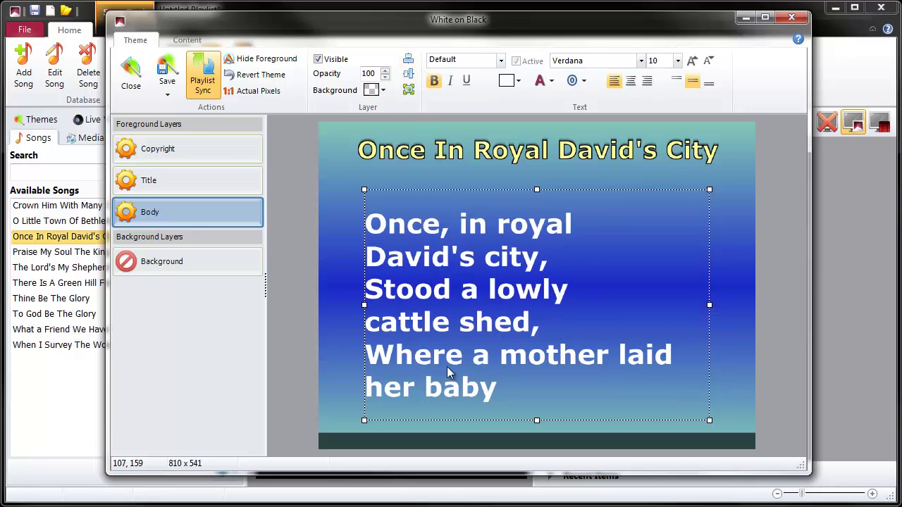
Outline the lyrics and shrink their font from 10 to 9 so the whole verse fits.
click(571, 82)
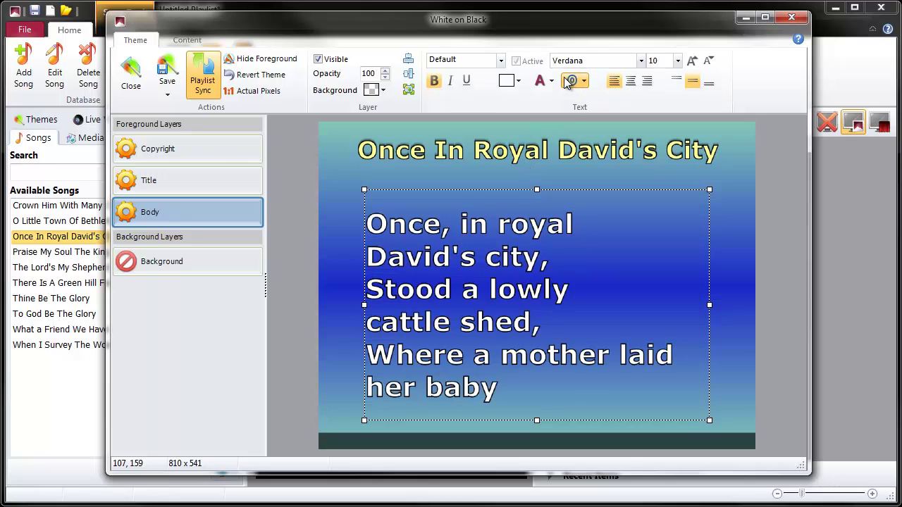
click(706, 63)
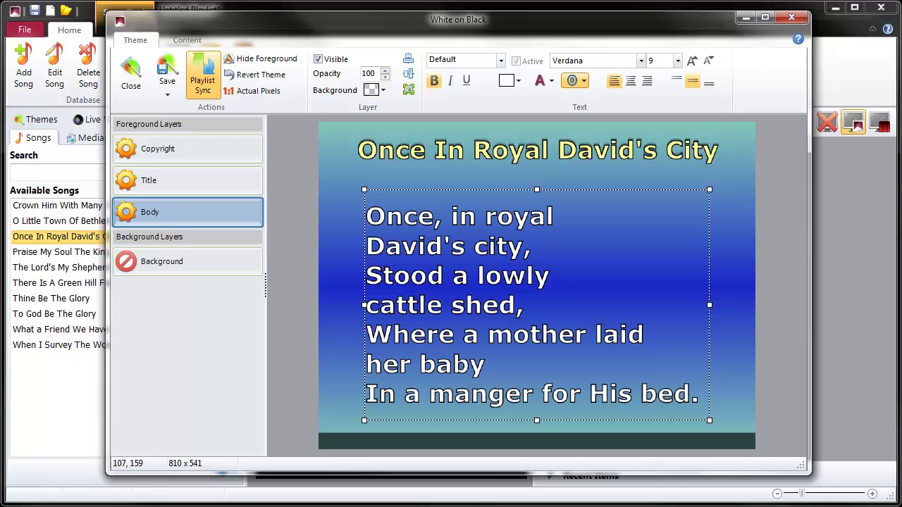
Save the restyled theme as a new theme named 'Blue Gradient' and close the Theme Editor.
click(176, 94)
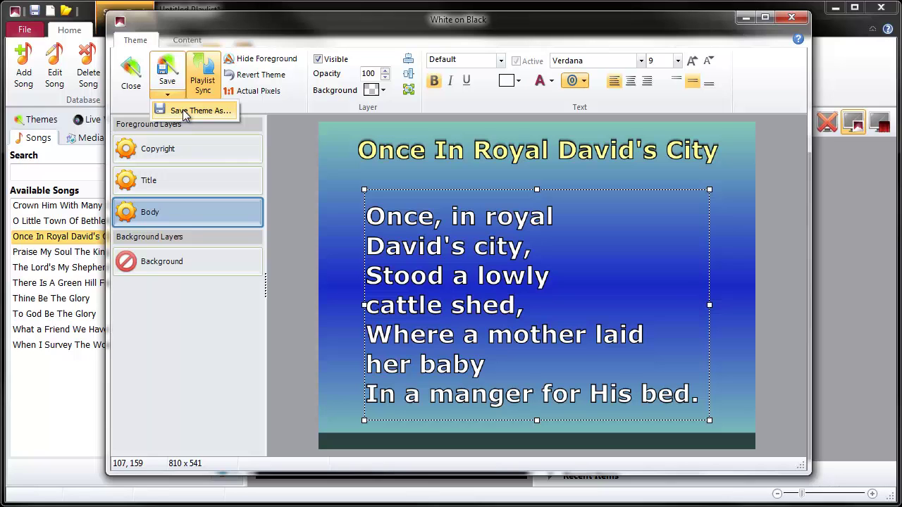
click(185, 112)
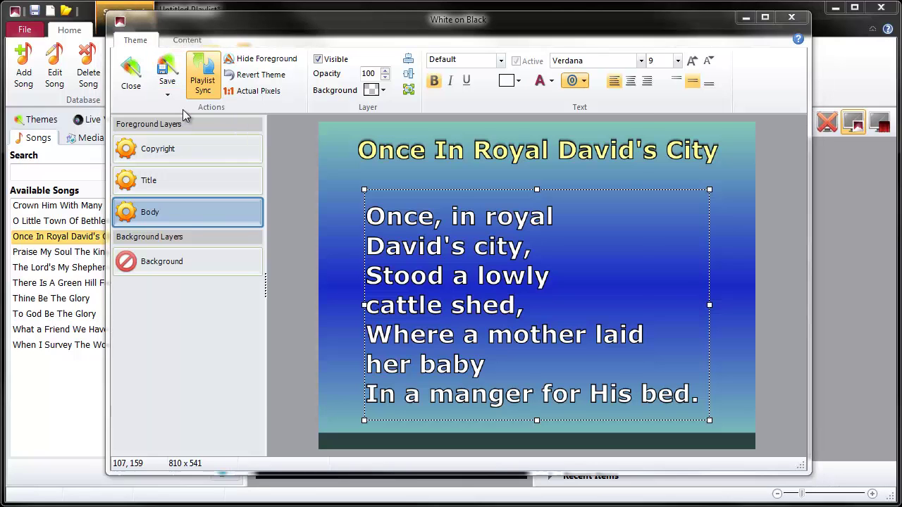
drag(398, 116, 267, 55)
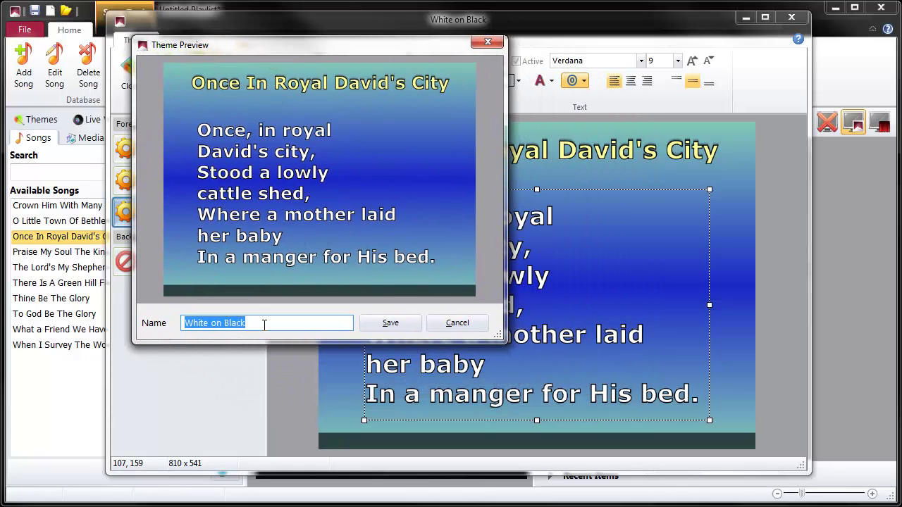
drag(265, 324, 177, 330)
text(B)
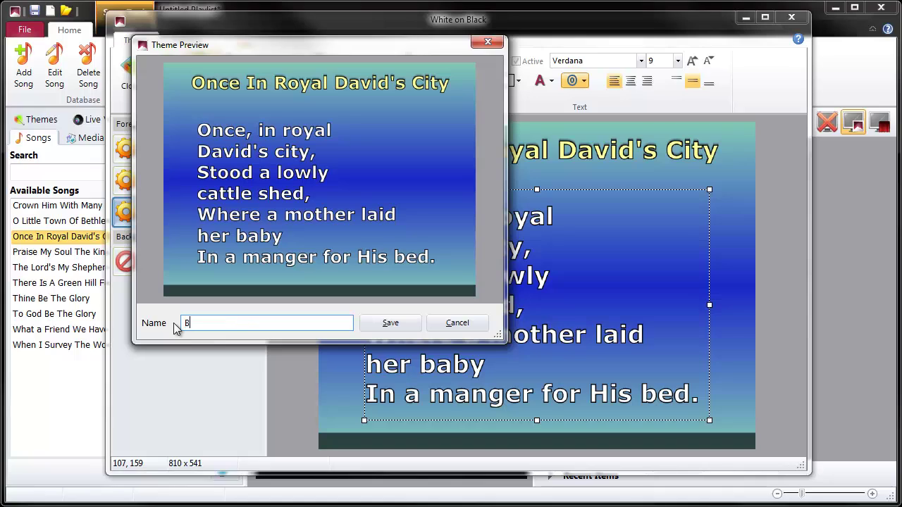
text(lue Gradient)
click(412, 329)
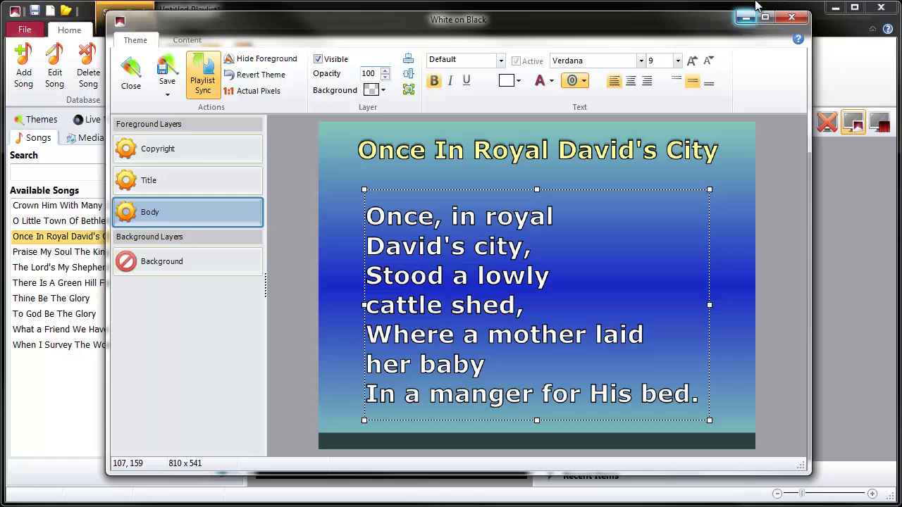
click(791, 18)
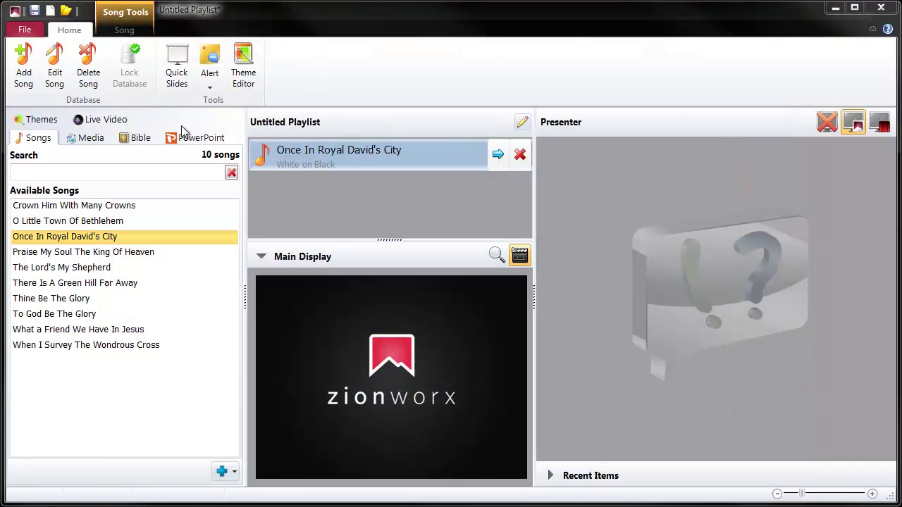
Browse the themes library, then add Praise My Soul The King Of Heaven to the playlist.
click(35, 119)
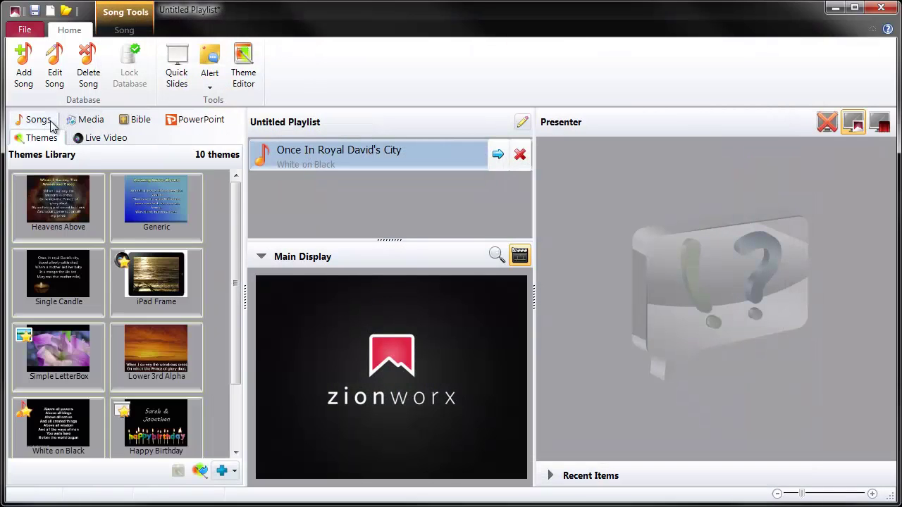
scroll(240, 207, down, 3)
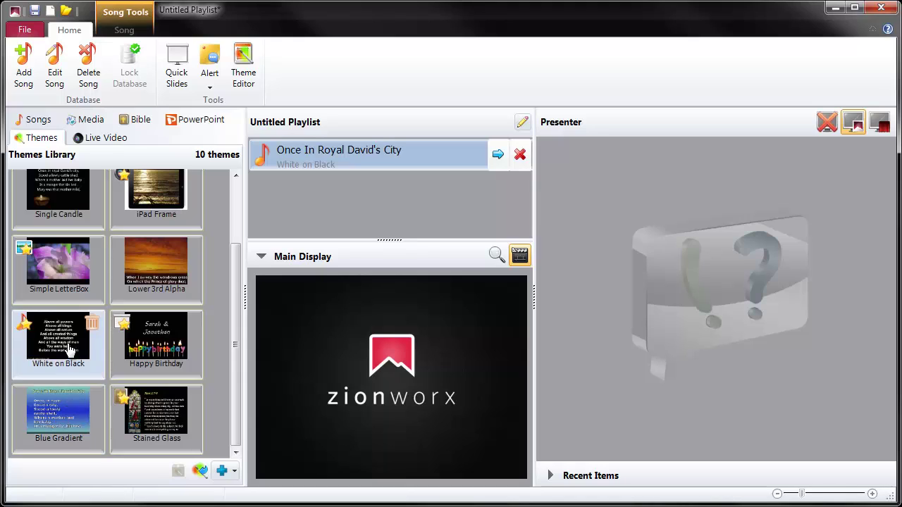
click(50, 126)
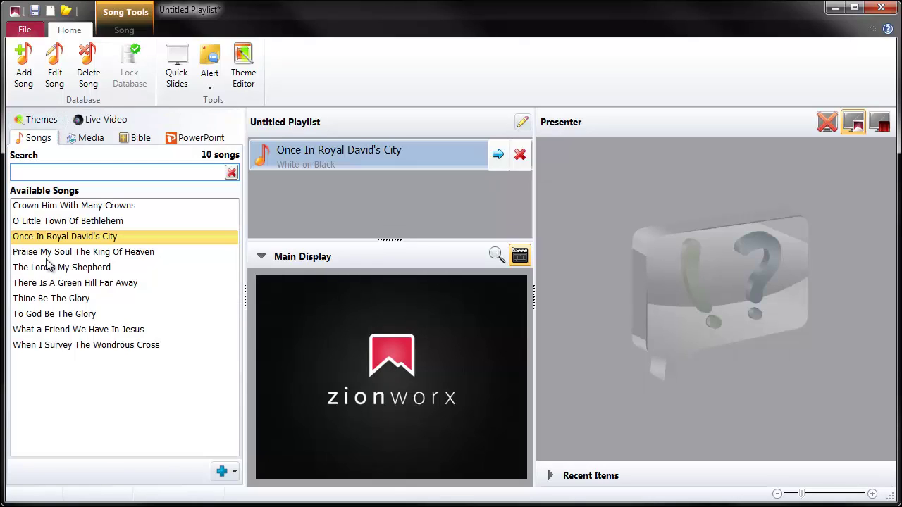
drag(49, 253, 319, 197)
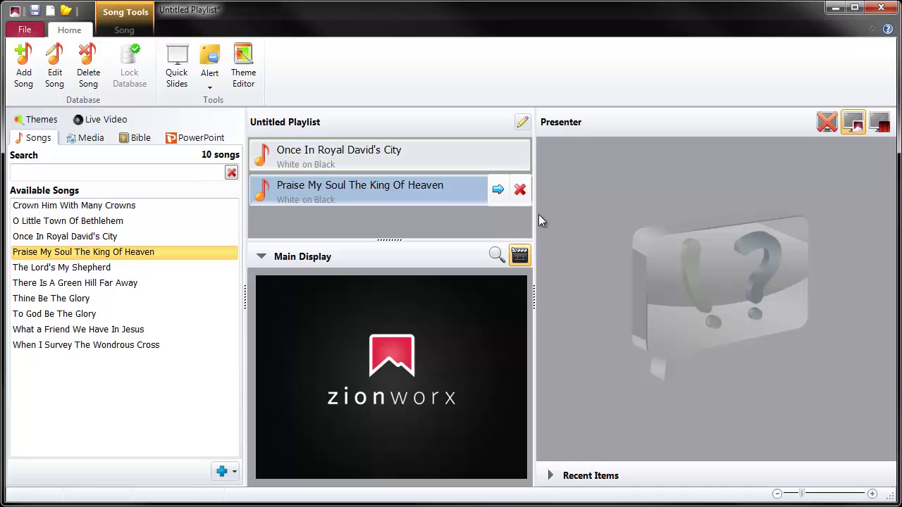
Load Praise My Soul into the presenter and show its first slide live on the main display.
click(499, 189)
click(876, 128)
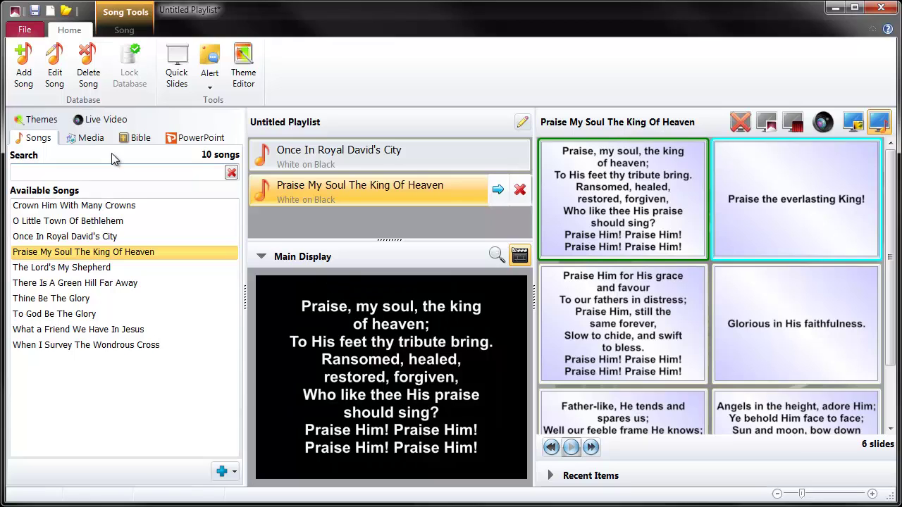
click(38, 120)
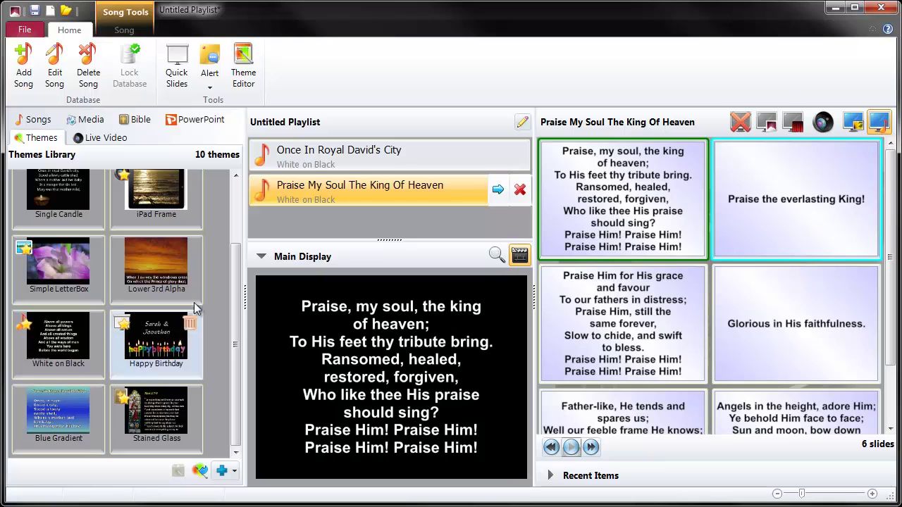
Apply the Blue Gradient theme from the Themes Library to the Praise My Soul playlist item.
drag(61, 420, 266, 195)
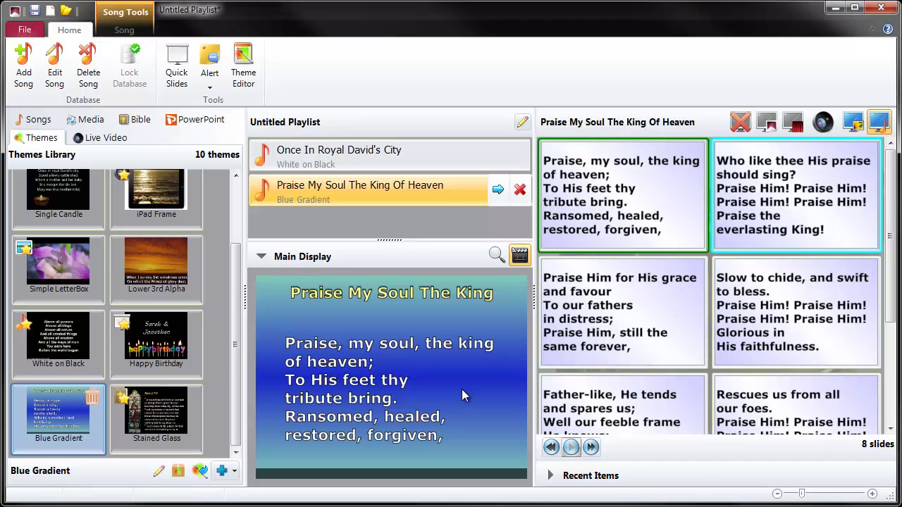
mouse_move(293, 163)
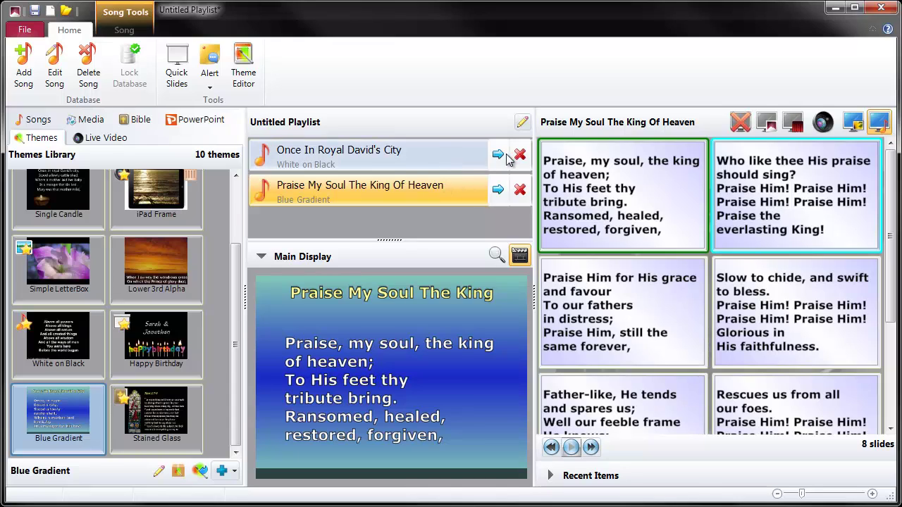
Remove Once In Royal David's City and Praise My Soul from the playlist.
click(519, 154)
click(312, 373)
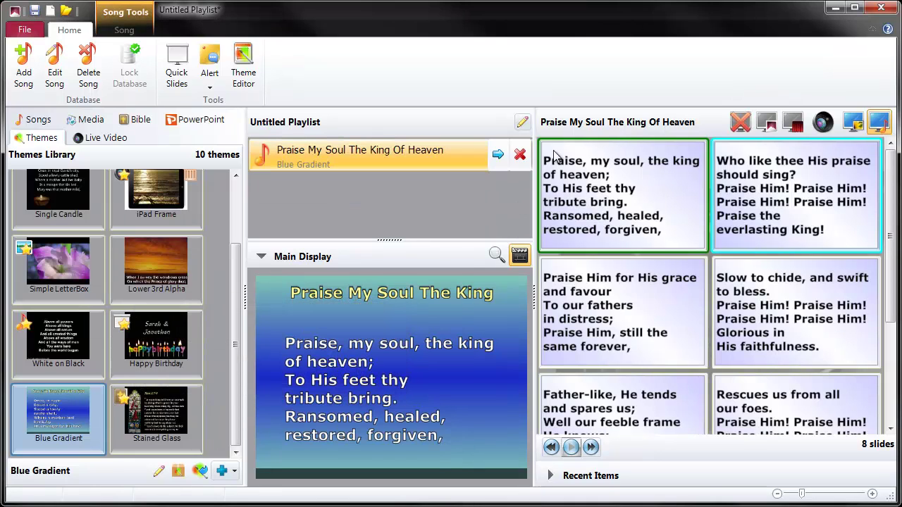
click(520, 154)
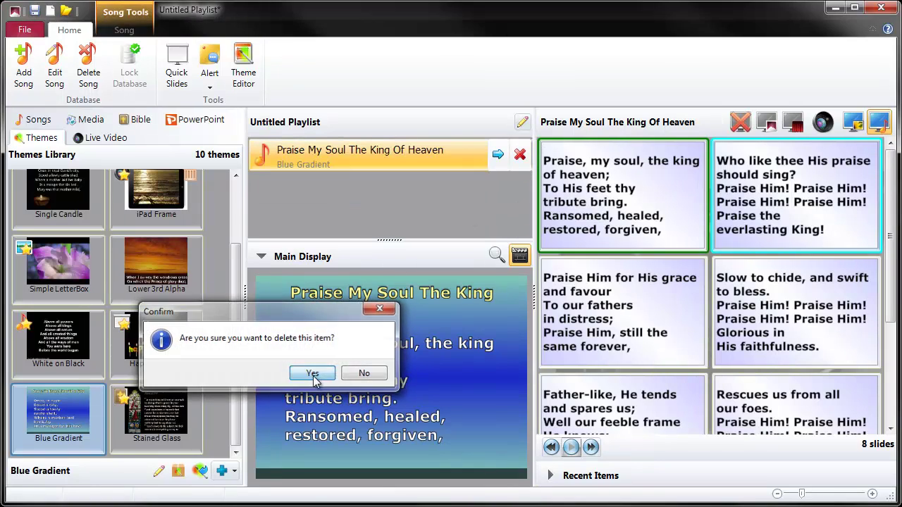
click(312, 373)
Add Crown Him With Many Crowns to the playlist and open its theme in the Theme Editor.
click(42, 121)
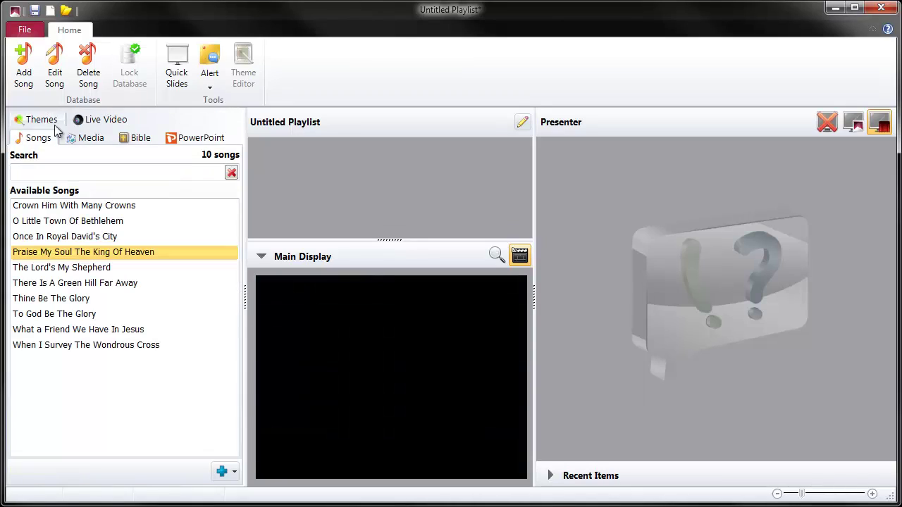
drag(84, 205, 256, 195)
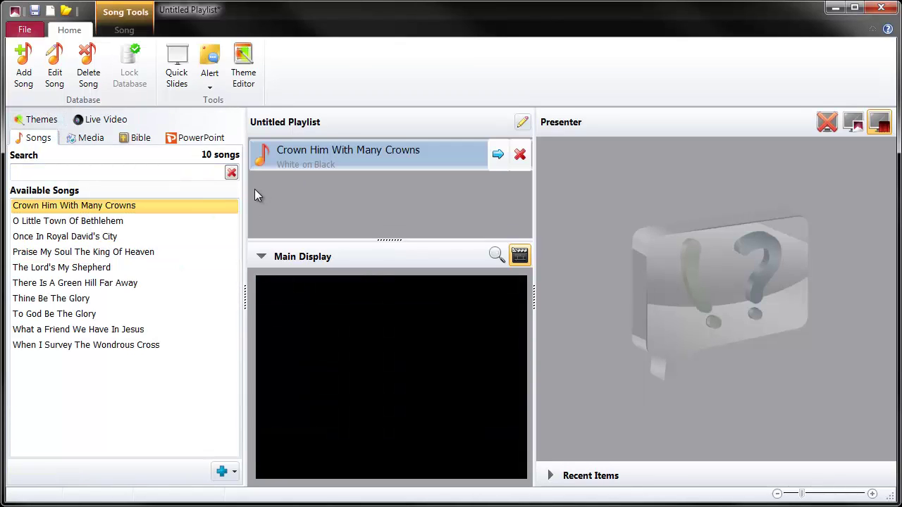
click(243, 68)
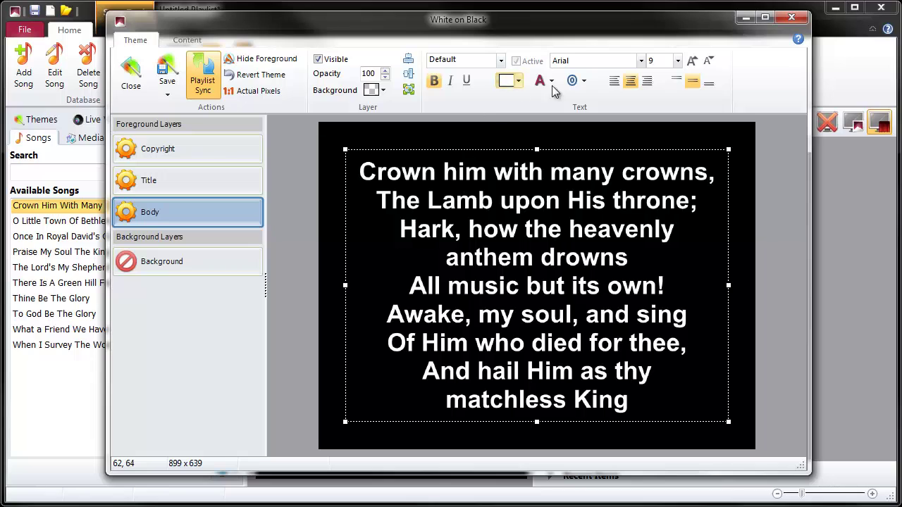
Left-align the lyrics in the White on Black theme.
click(617, 82)
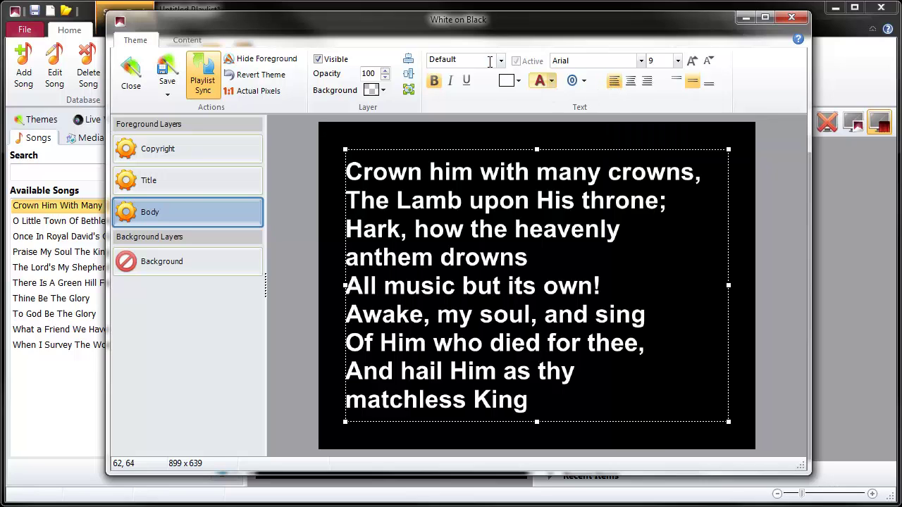
drag(475, 30, 648, 40)
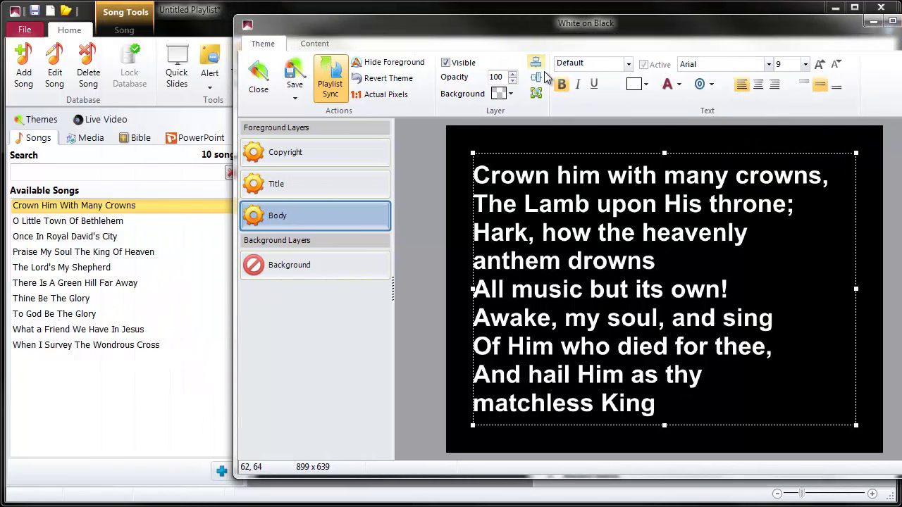
click(35, 119)
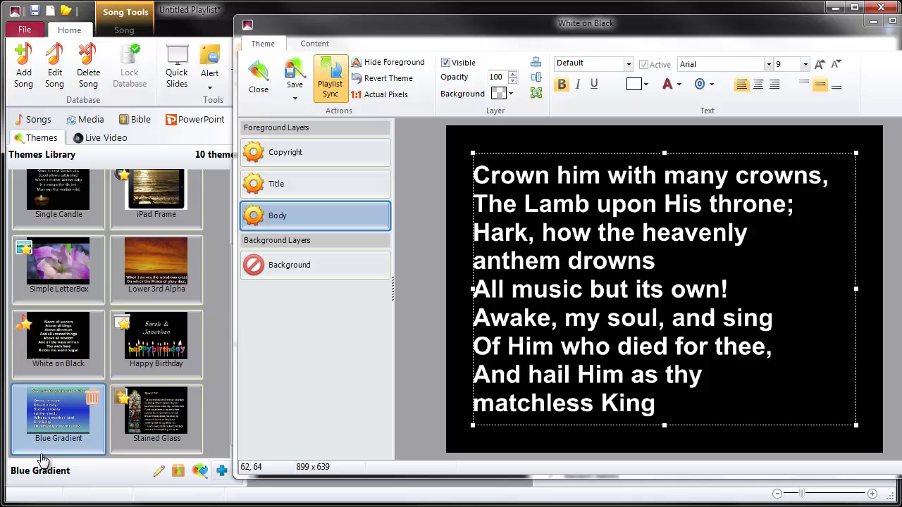
Save the White on Black theme changes and close the editor.
click(298, 74)
click(294, 83)
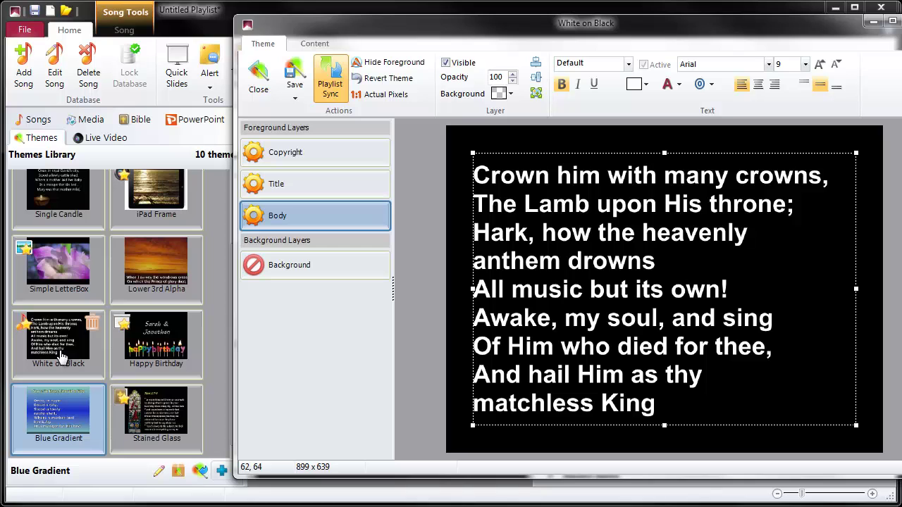
click(892, 22)
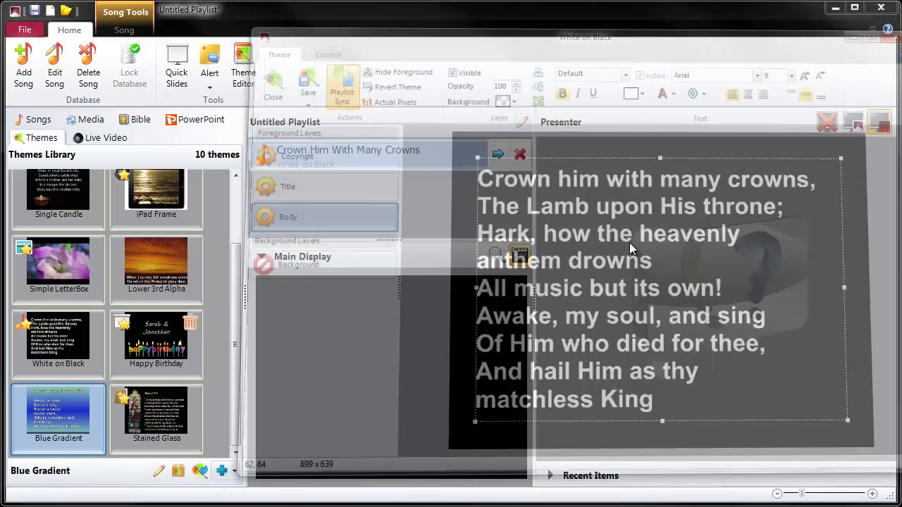
Add To God Be The Glory to the playlist and load its five slides into the Presenter.
click(39, 120)
drag(60, 314, 276, 199)
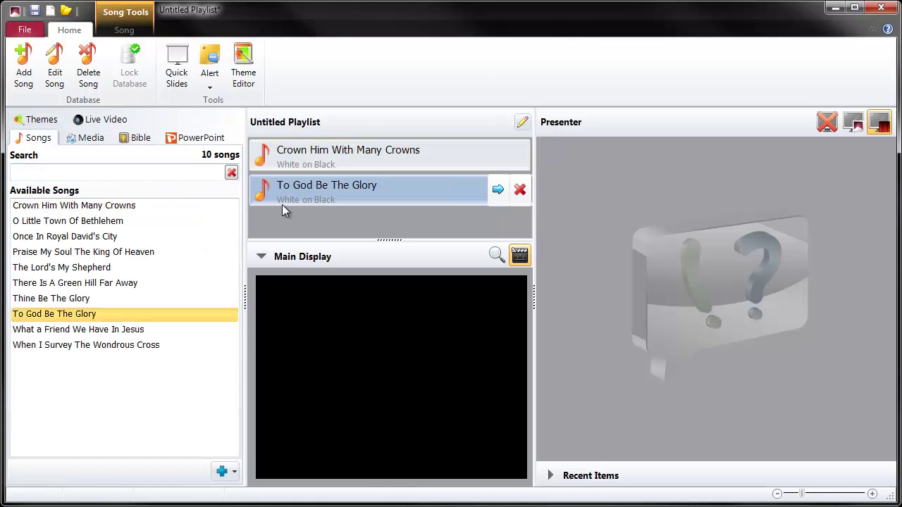
click(496, 190)
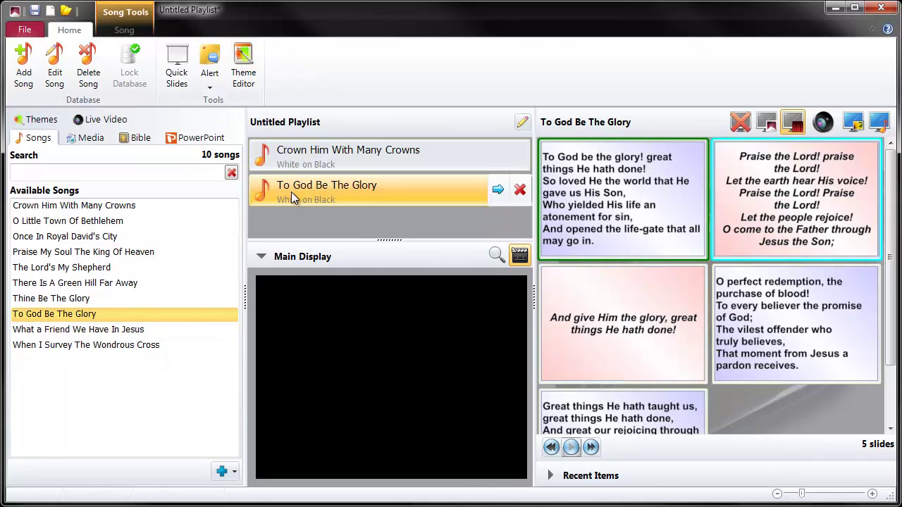
Open the White on Black theme editor and preview the To God Be The Glory chorus slide.
click(243, 66)
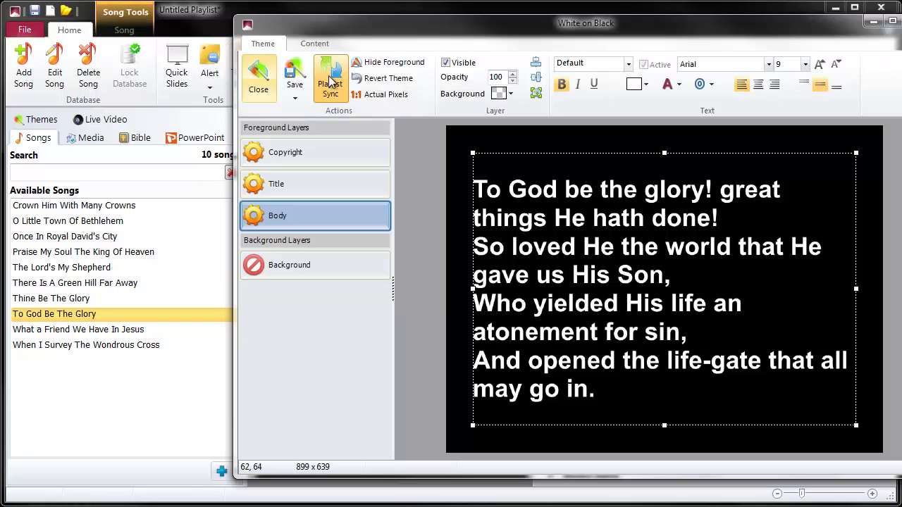
drag(453, 41, 238, 48)
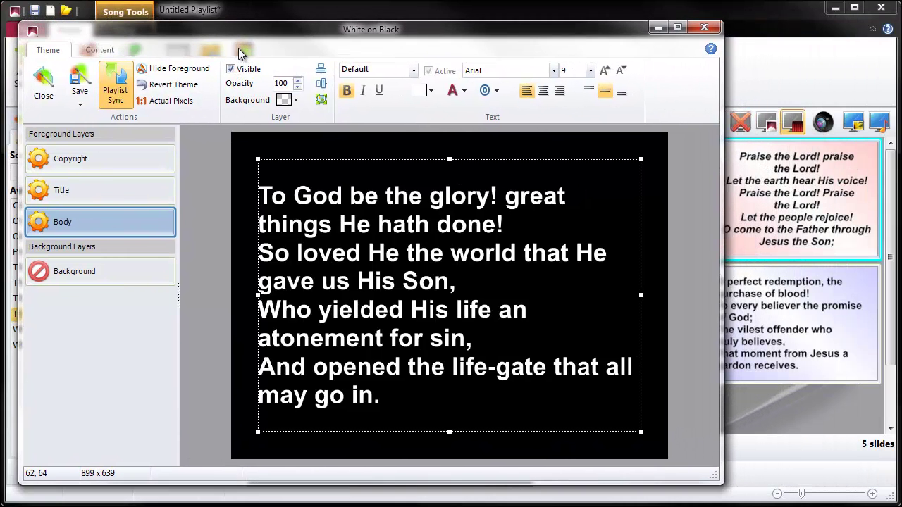
click(414, 71)
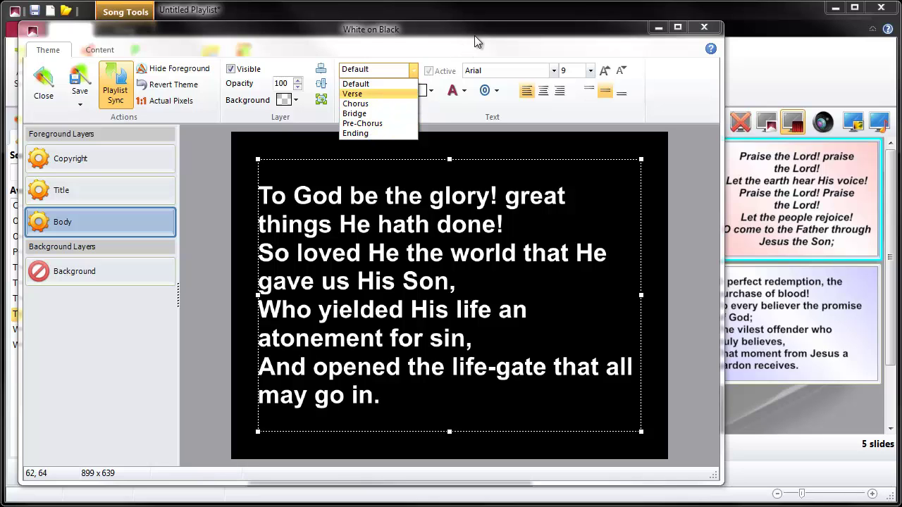
drag(499, 34, 359, 29)
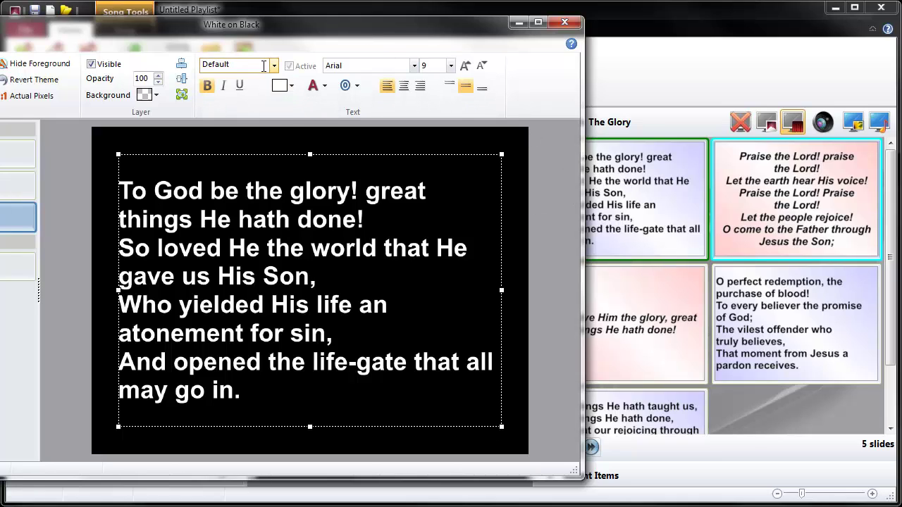
click(809, 200)
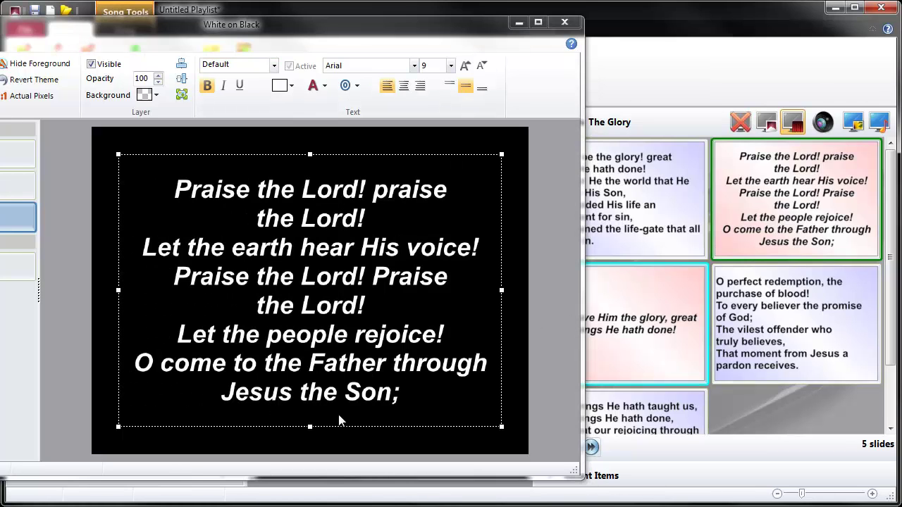
Select the Chorus text style for editing.
click(275, 65)
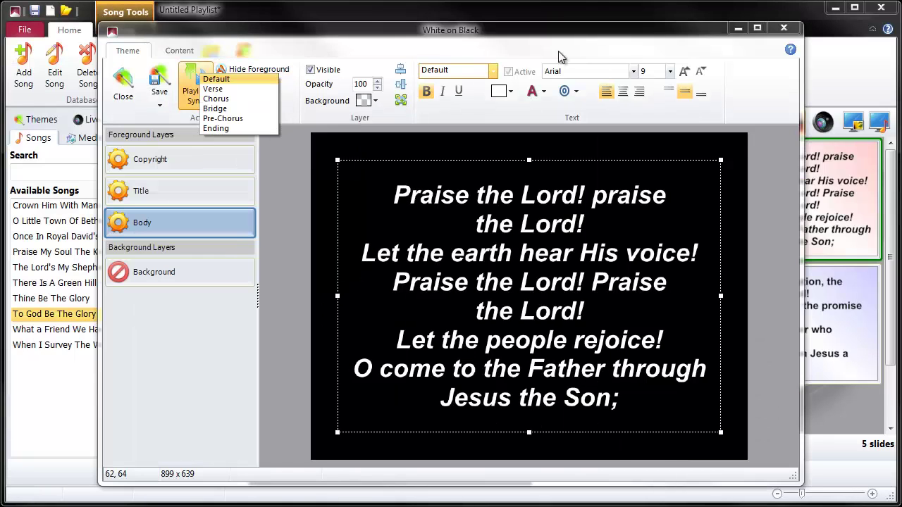
click(448, 31)
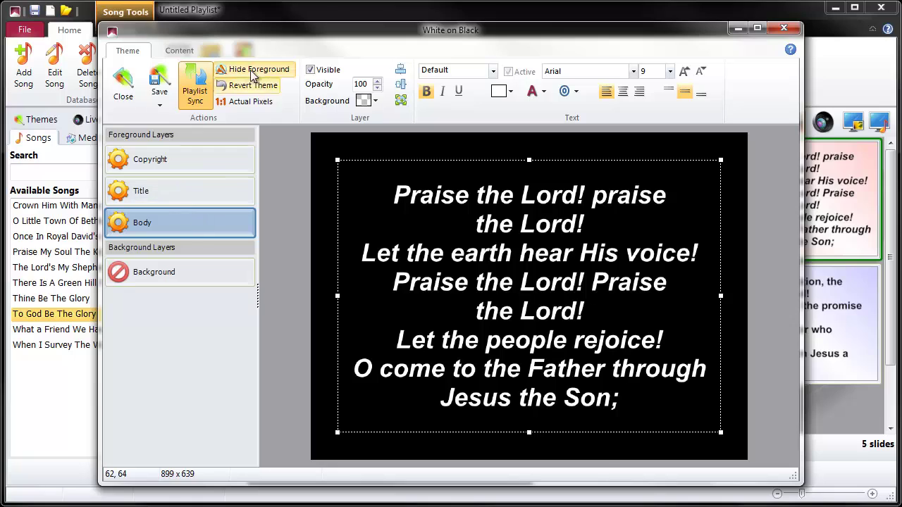
click(493, 71)
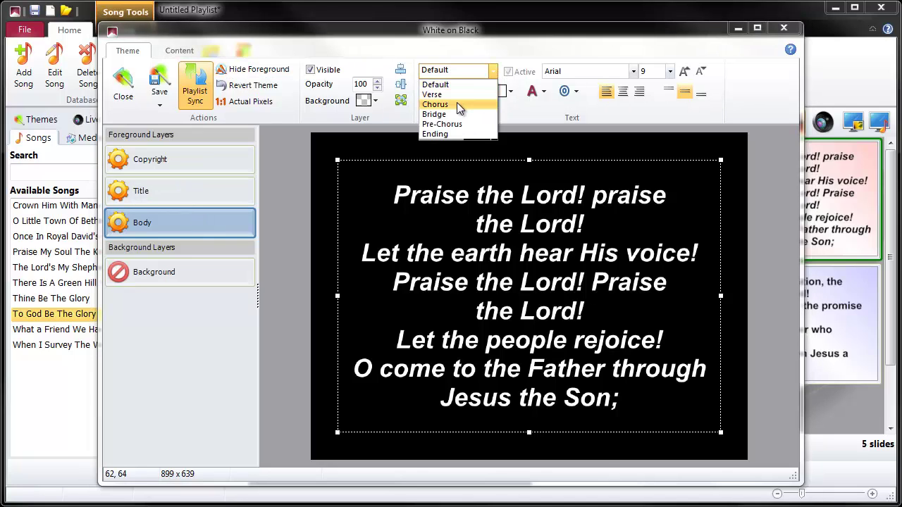
click(456, 102)
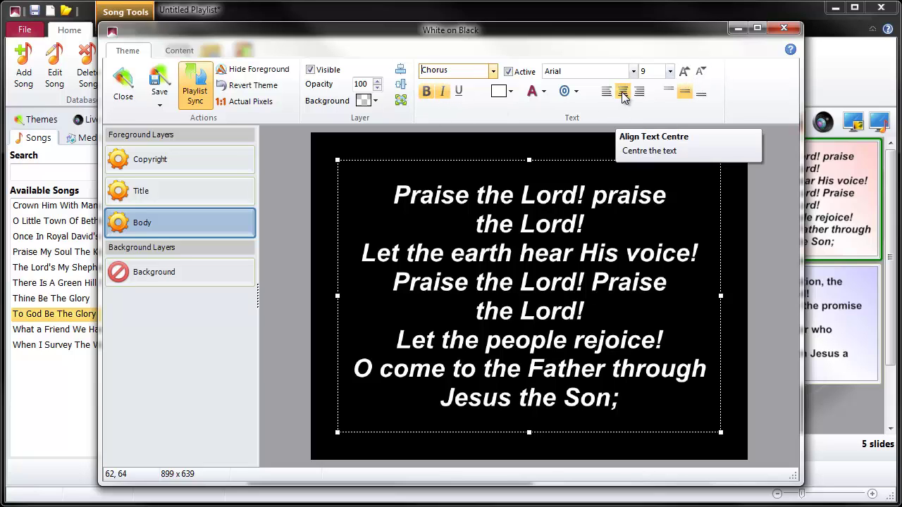
drag(666, 38, 377, 30)
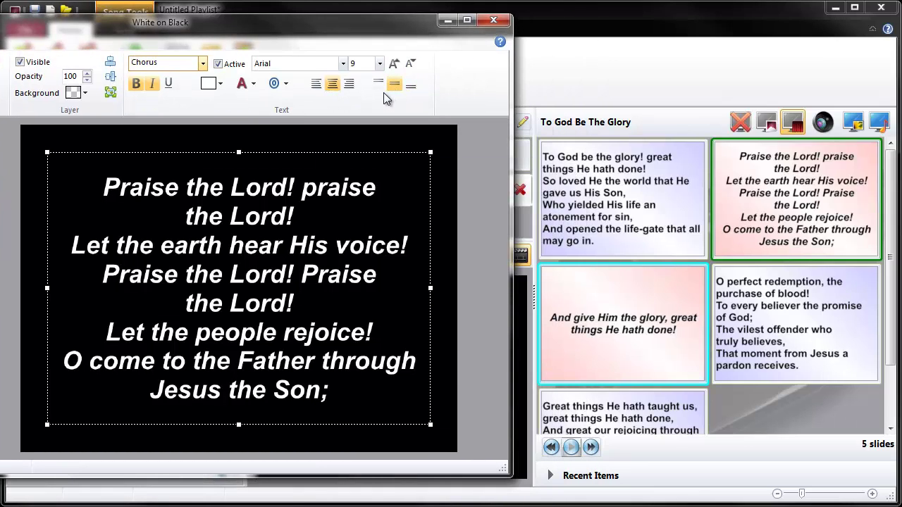
Set the Chorus text colour to red and close the theme editor.
click(221, 84)
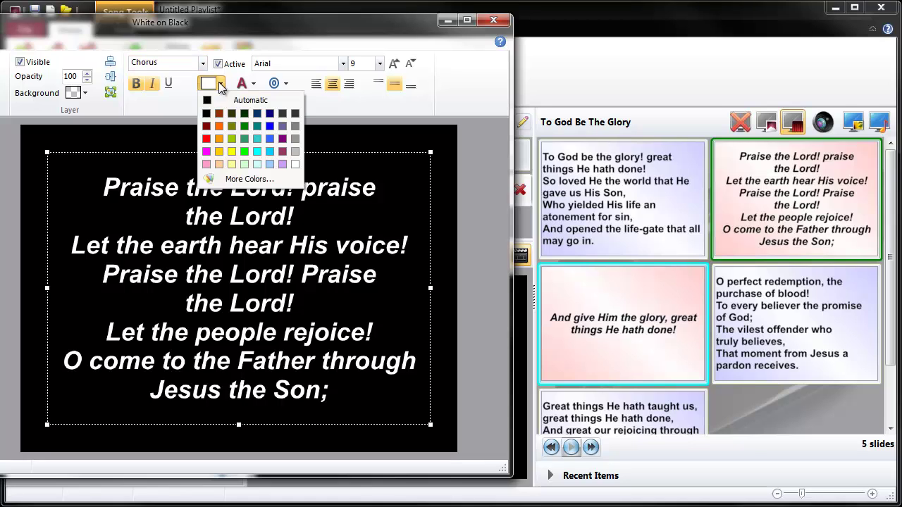
click(205, 139)
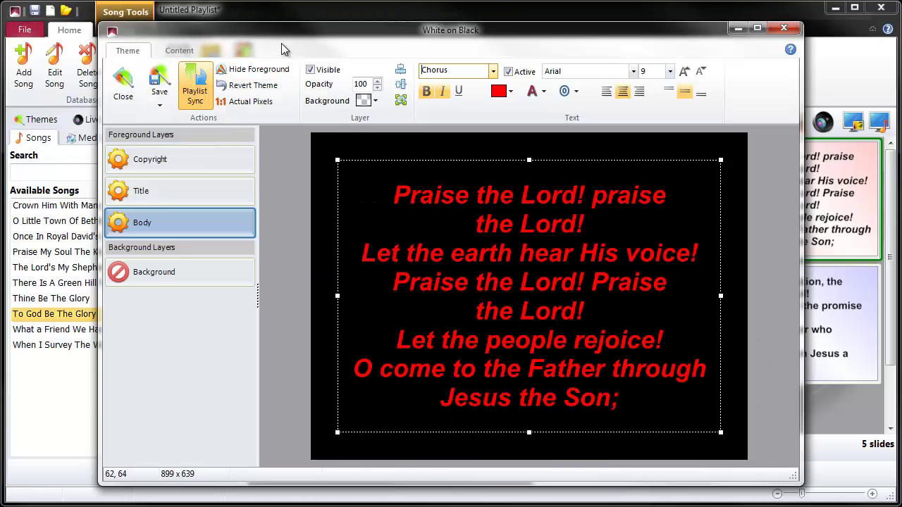
drag(290, 41, 258, 38)
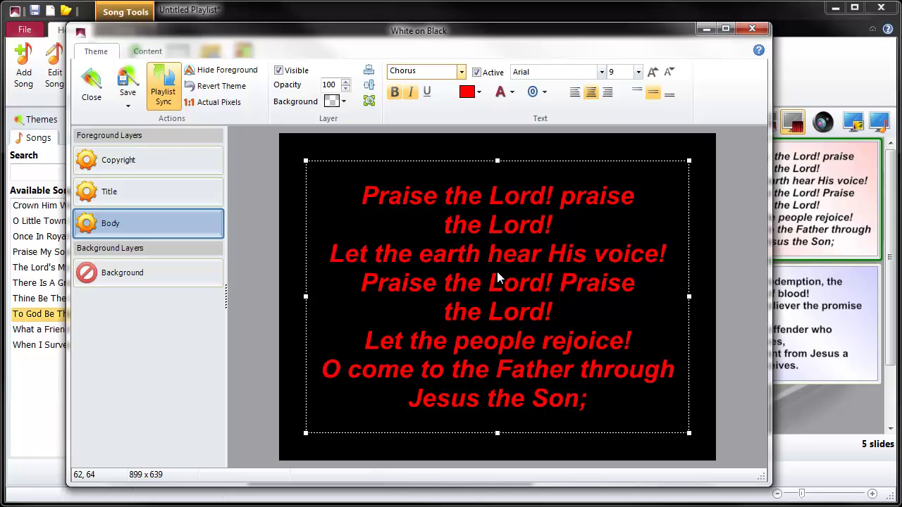
click(751, 29)
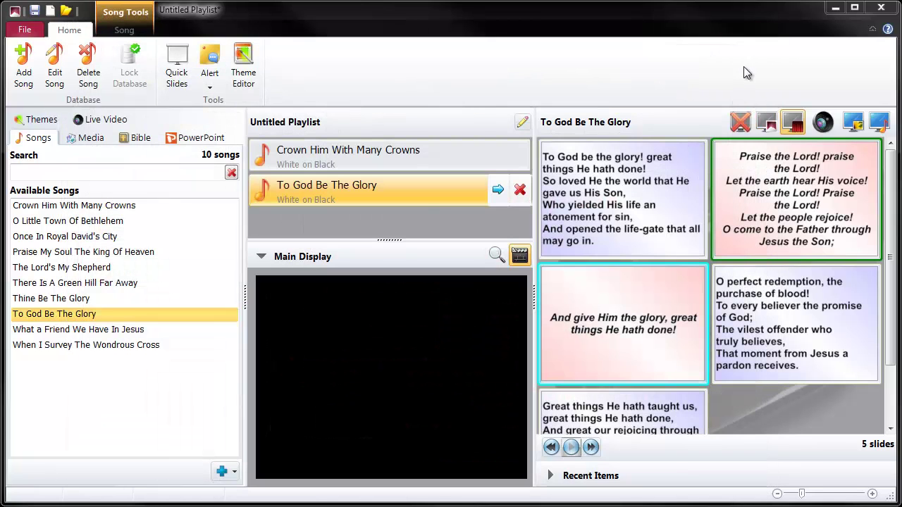
Go live with To God Be The Glory and show all five slides in turn, ending on the first.
click(605, 191)
click(879, 122)
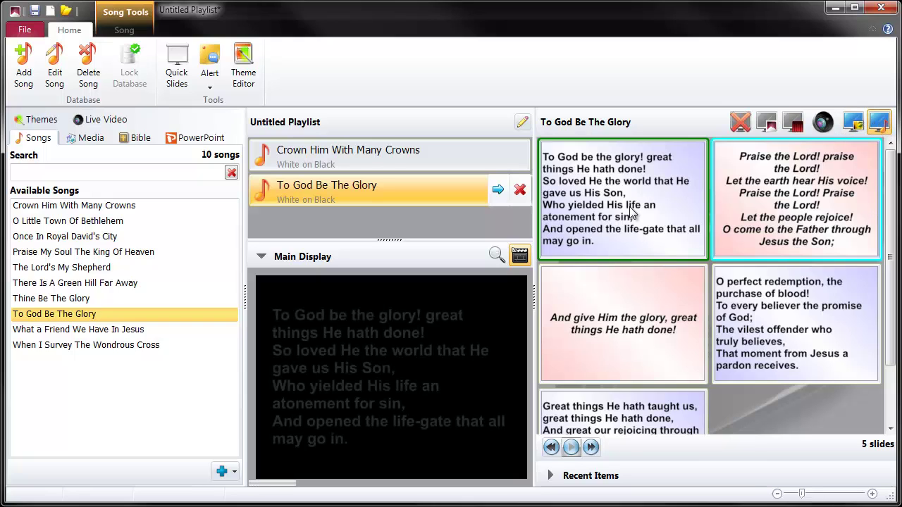
click(739, 203)
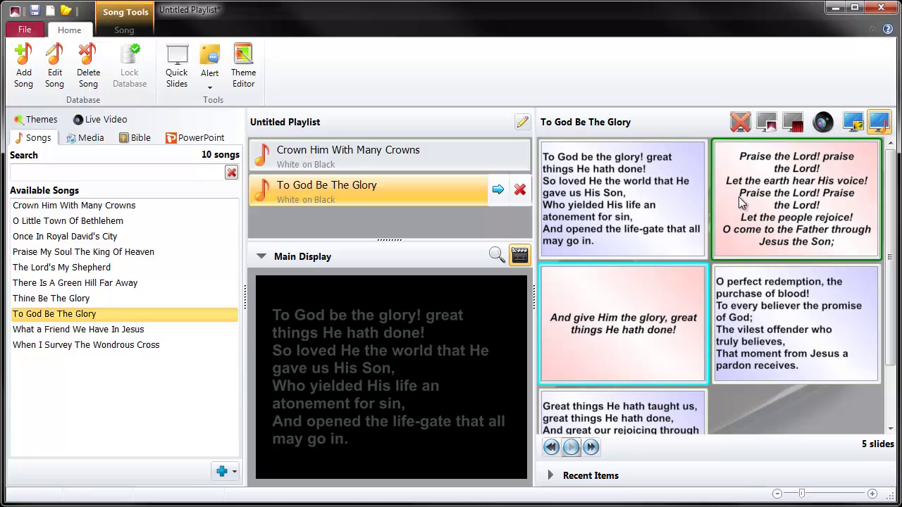
click(663, 327)
click(767, 315)
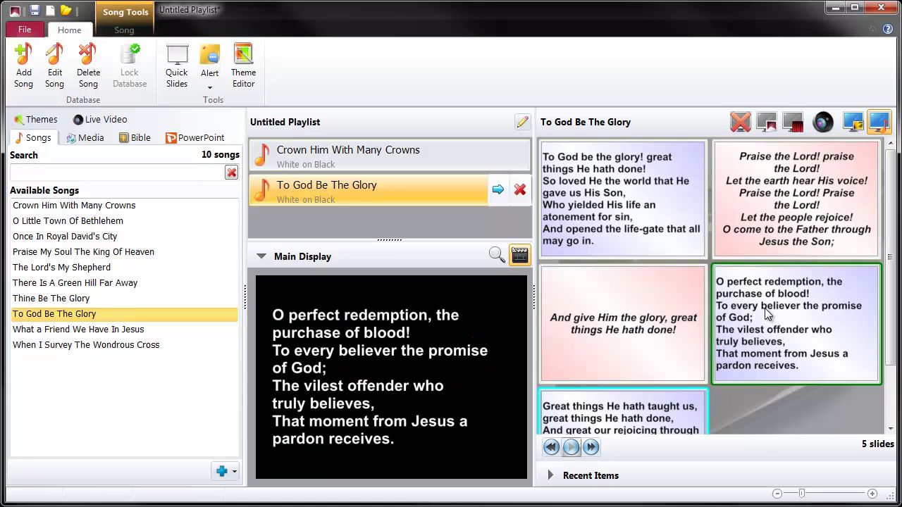
click(638, 418)
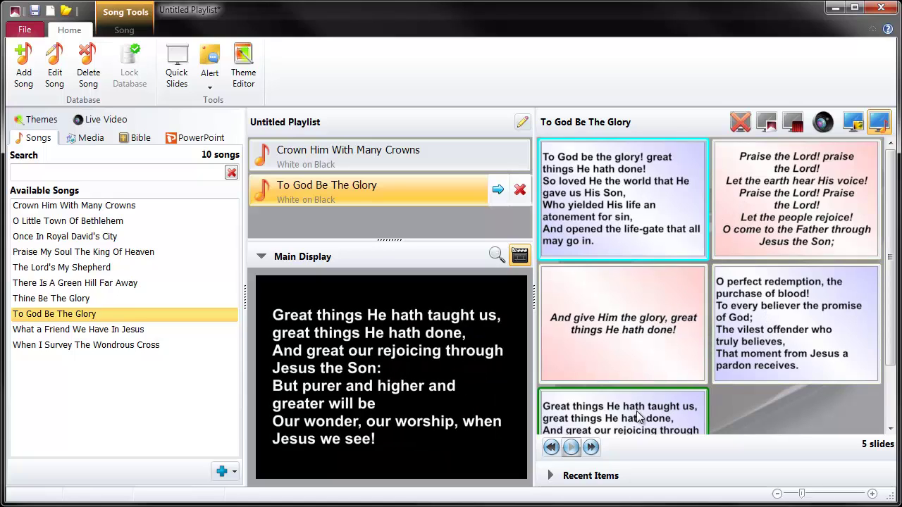
click(623, 192)
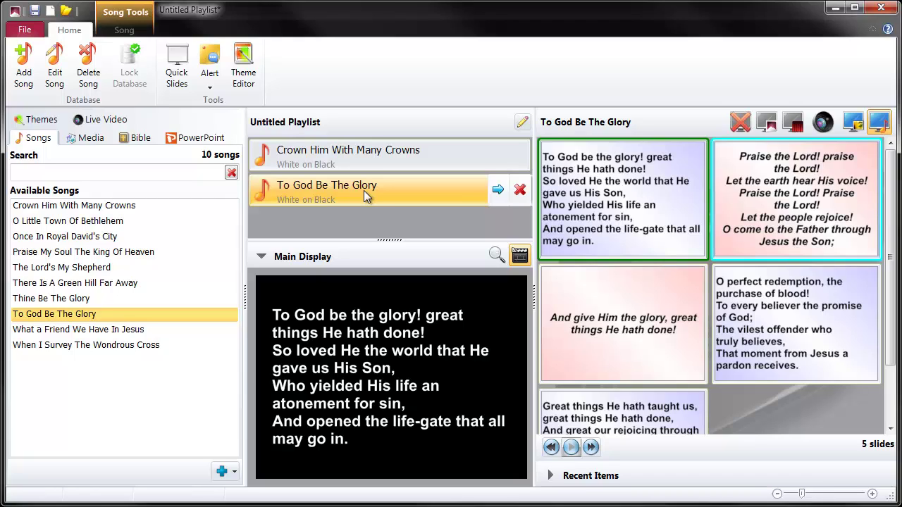
Open the White on Black theme editor, reposition and close it, then reopen it.
click(43, 120)
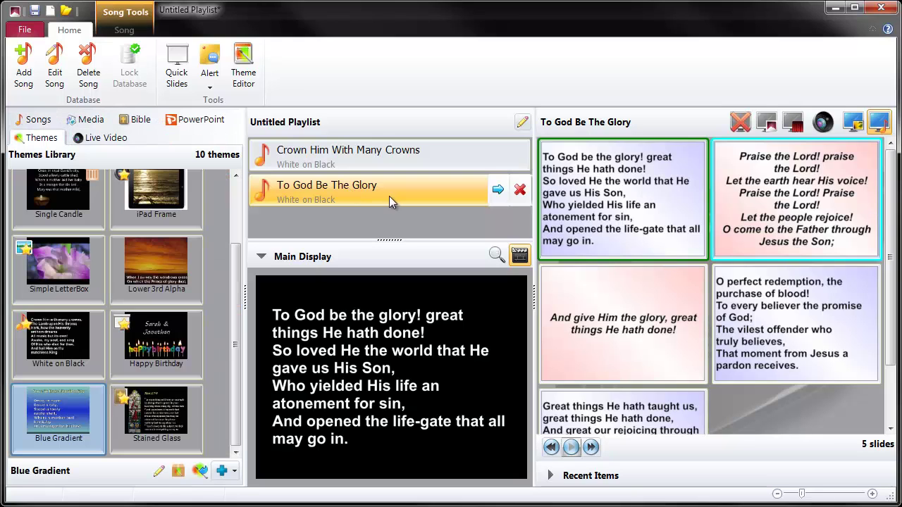
click(257, 74)
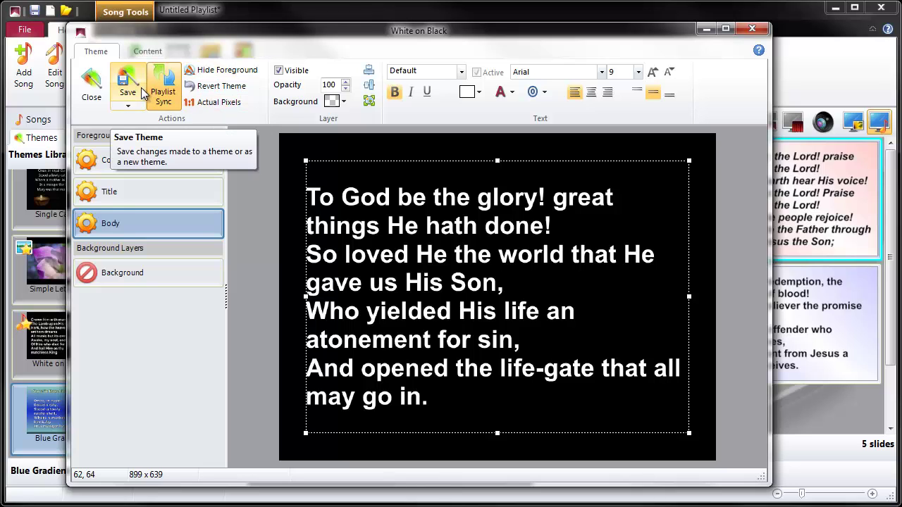
drag(204, 30, 401, 7)
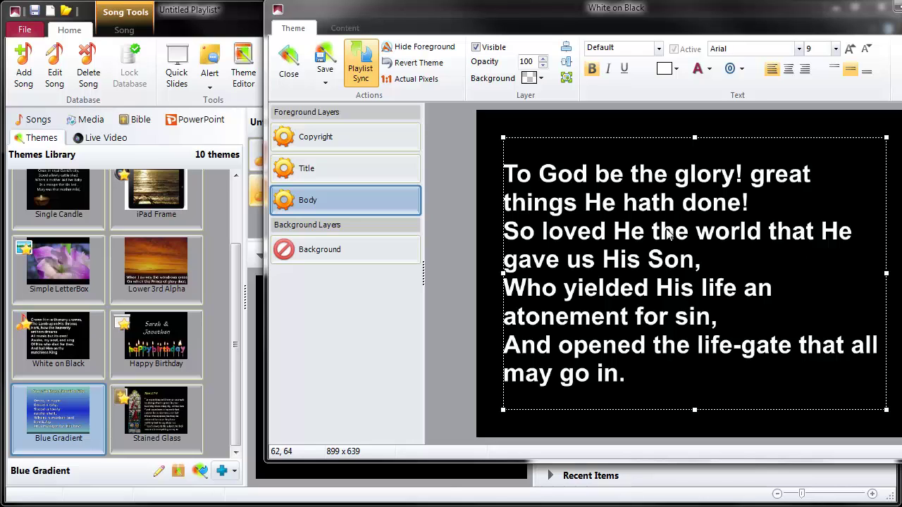
drag(834, 16, 736, 17)
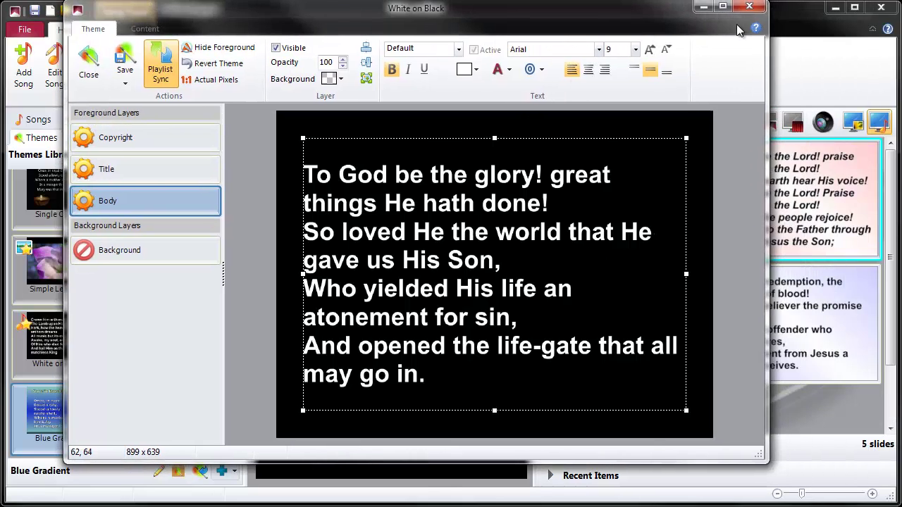
click(750, 8)
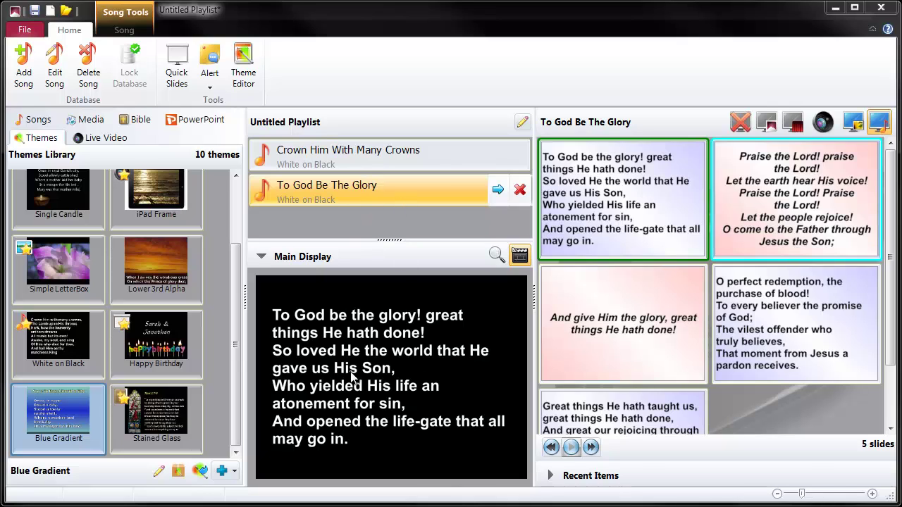
click(245, 67)
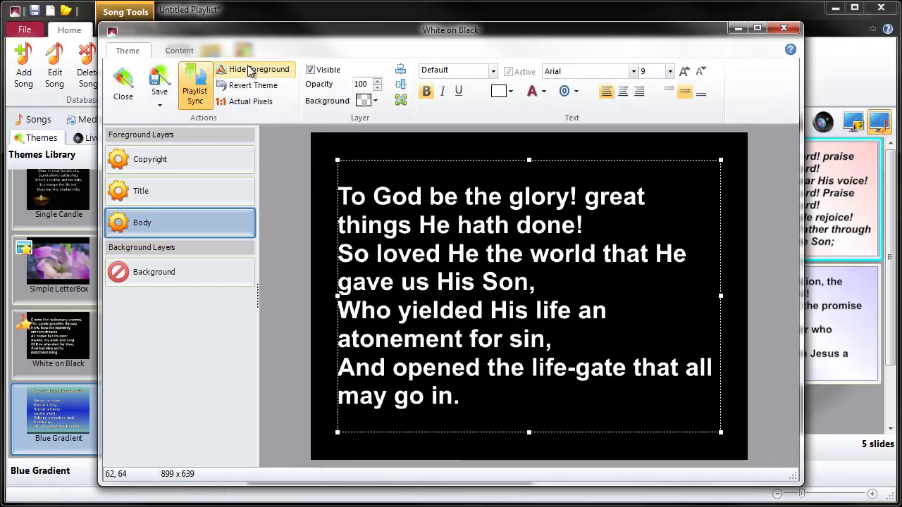
drag(314, 46, 431, 37)
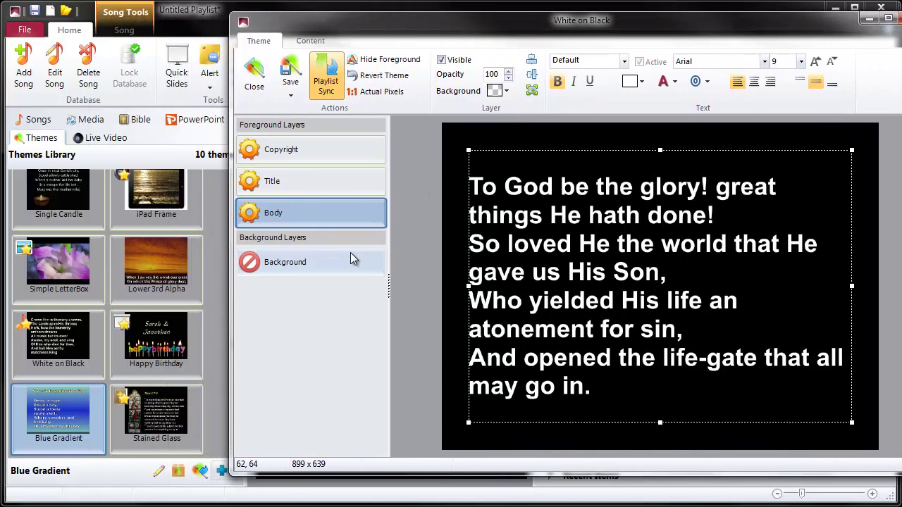
click(81, 119)
click(173, 173)
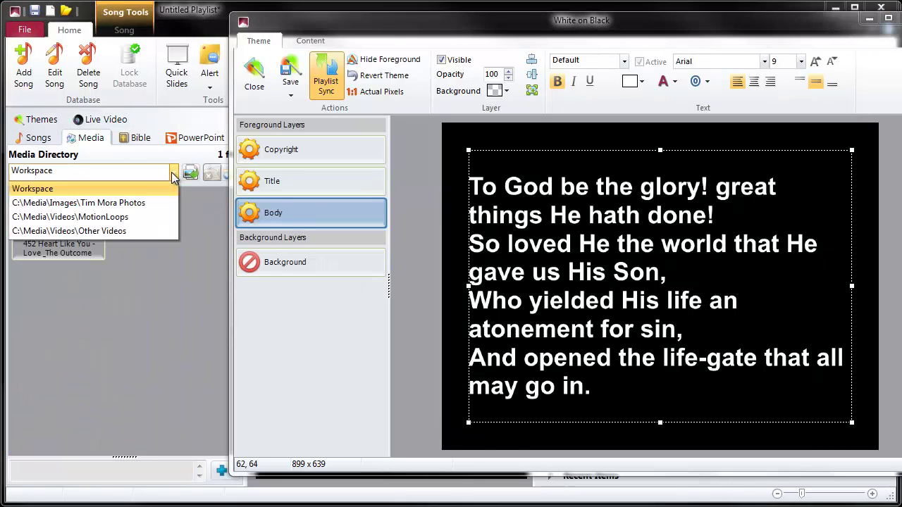
click(144, 203)
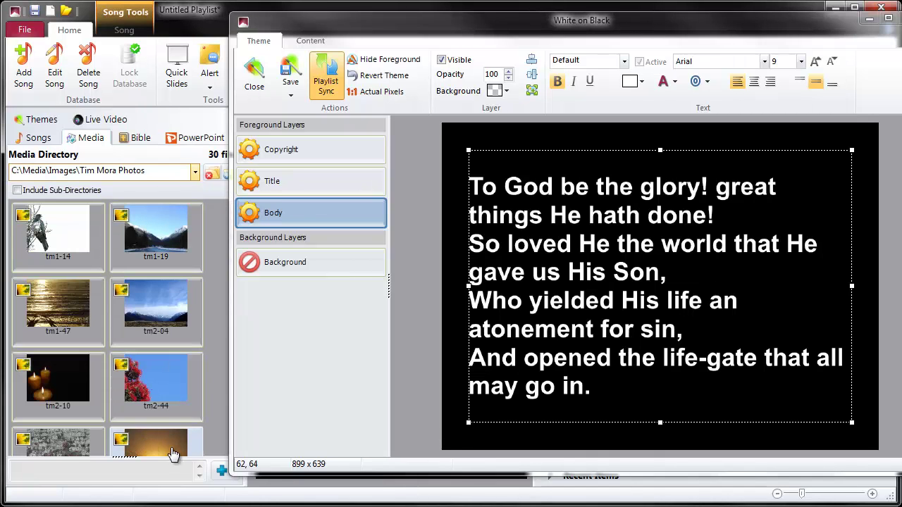
click(160, 303)
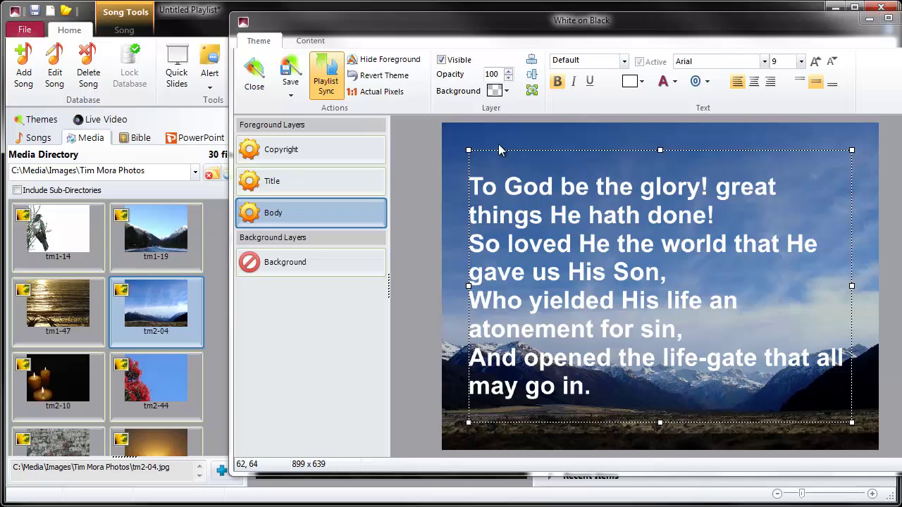
drag(529, 23, 382, 24)
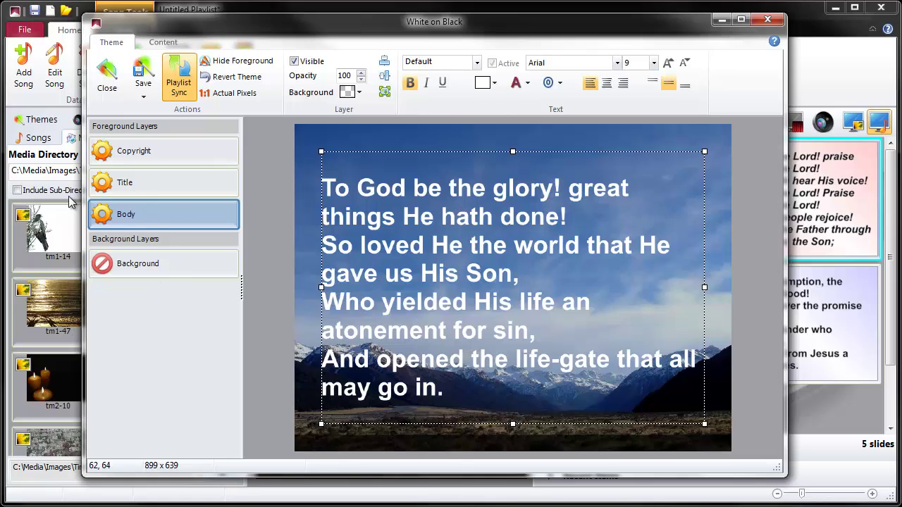
click(194, 189)
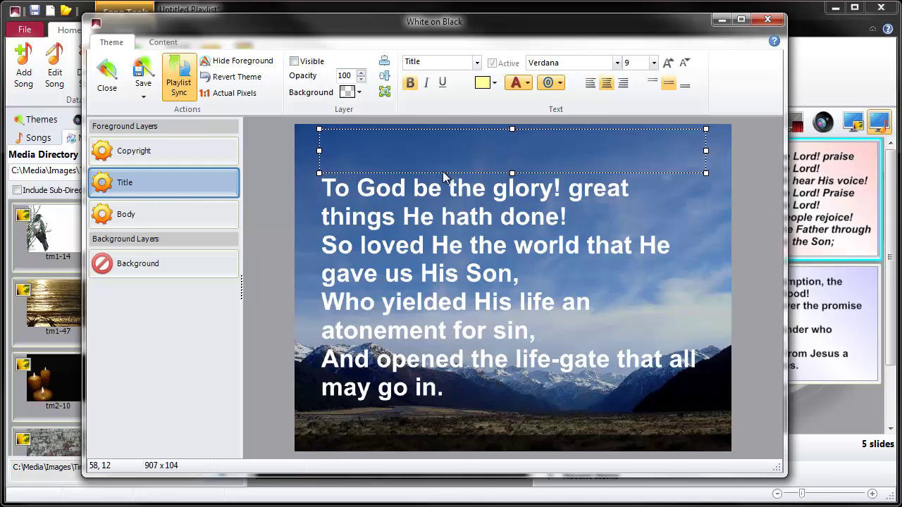
Drag the Body lyrics box's bottom edge up above the mountains, so To God Be The Glory spans 8 slides.
click(179, 157)
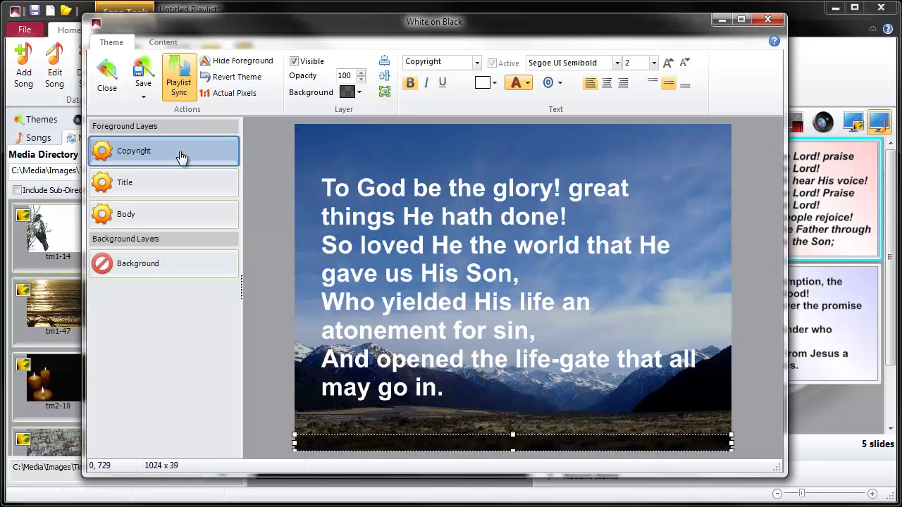
click(151, 216)
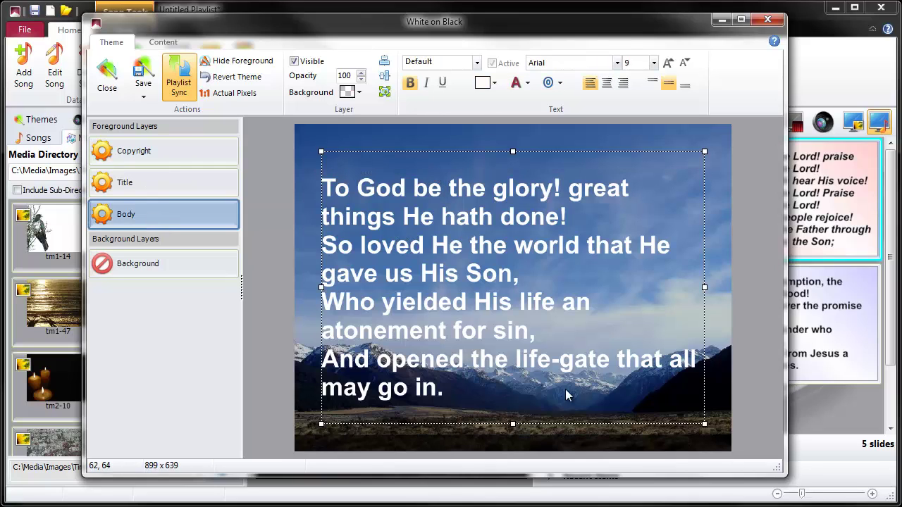
drag(514, 423, 513, 367)
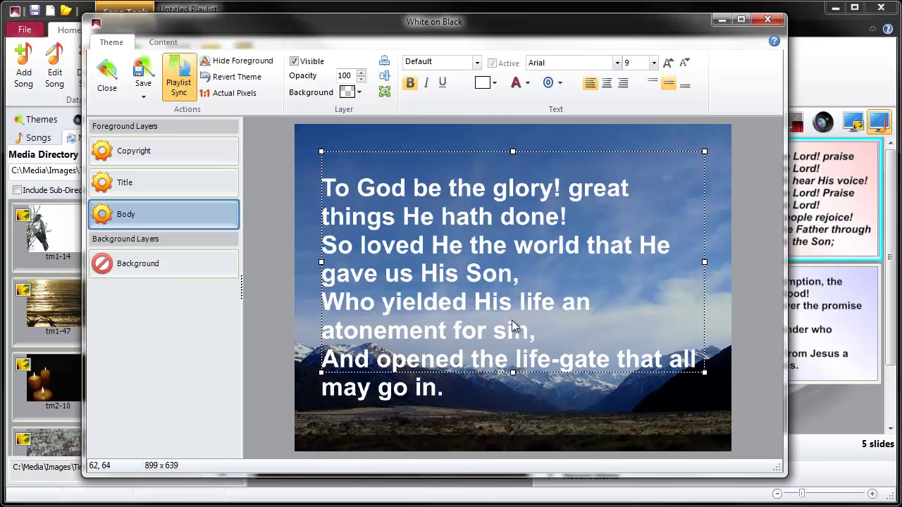
drag(511, 299, 511, 295)
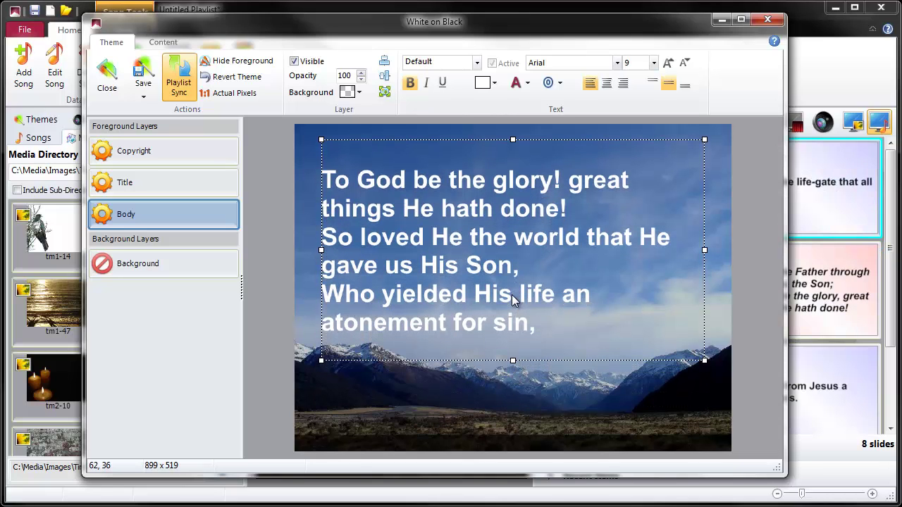
drag(512, 360, 512, 341)
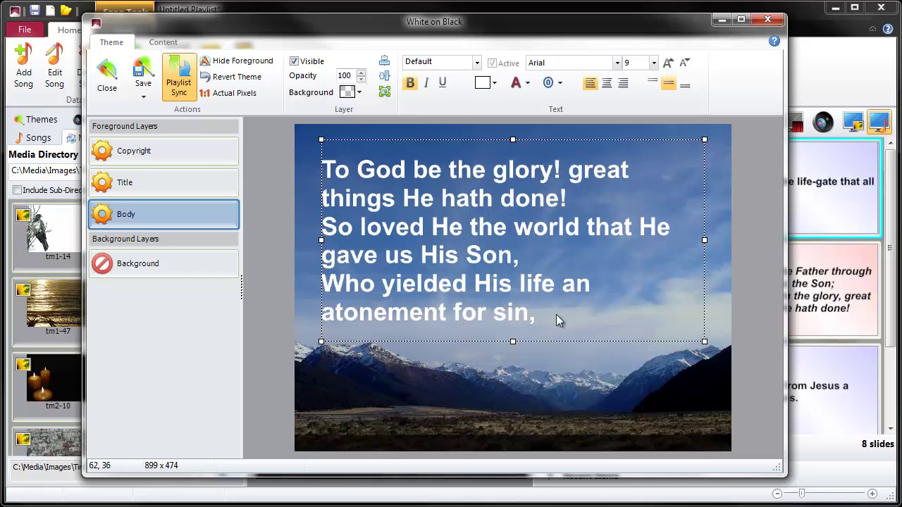
drag(513, 341, 514, 345)
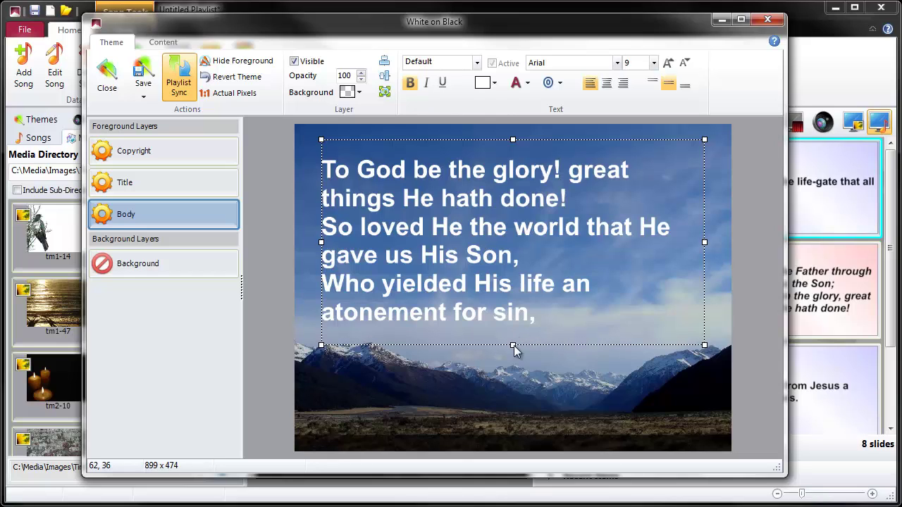
Change the lyrics font to Segoe UI.
click(617, 63)
click(728, 100)
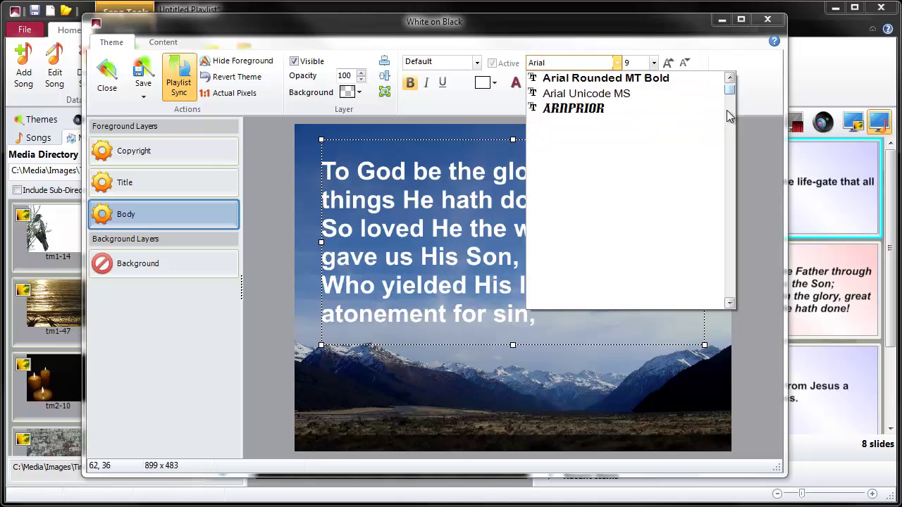
click(728, 179)
drag(727, 179, 726, 269)
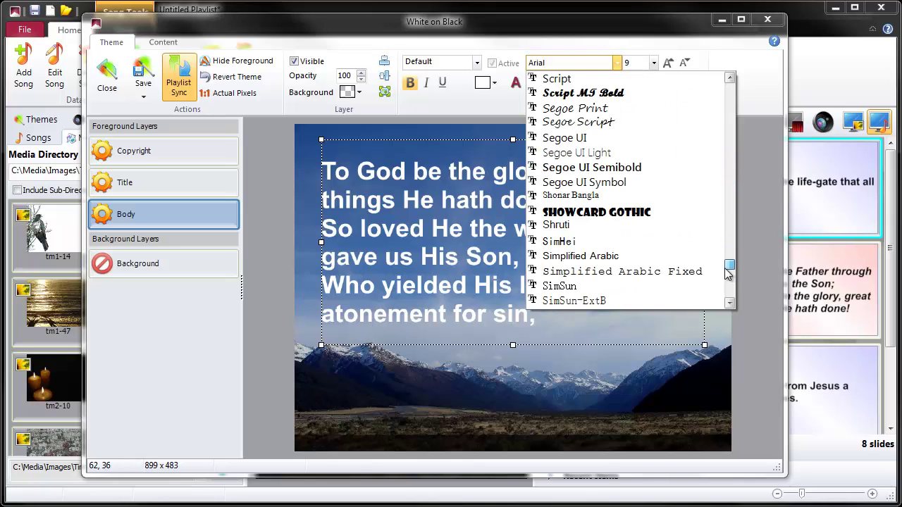
click(605, 137)
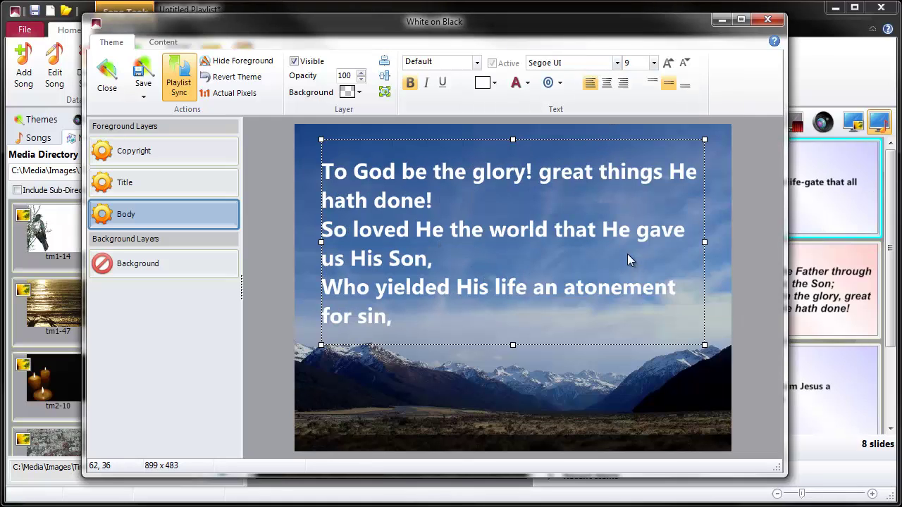
Centre the lyrics, add an outline, and enlarge the font to size 11.
click(606, 83)
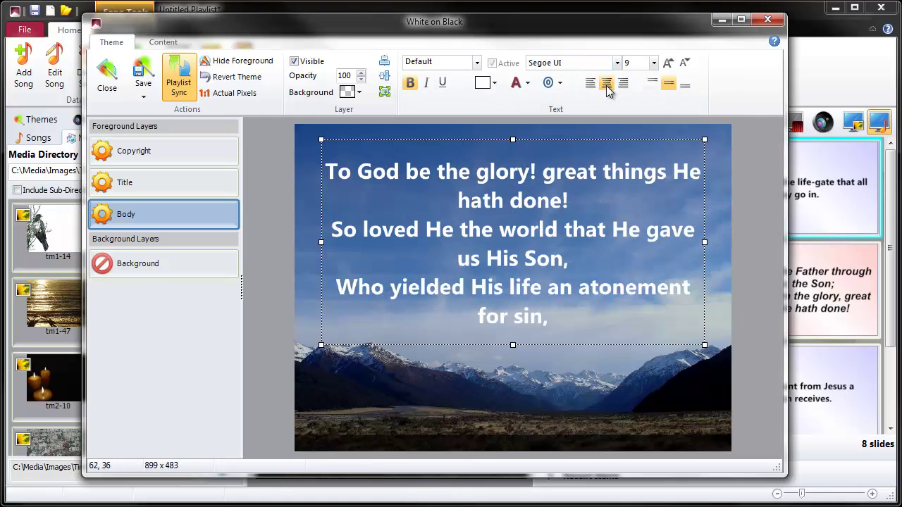
click(549, 83)
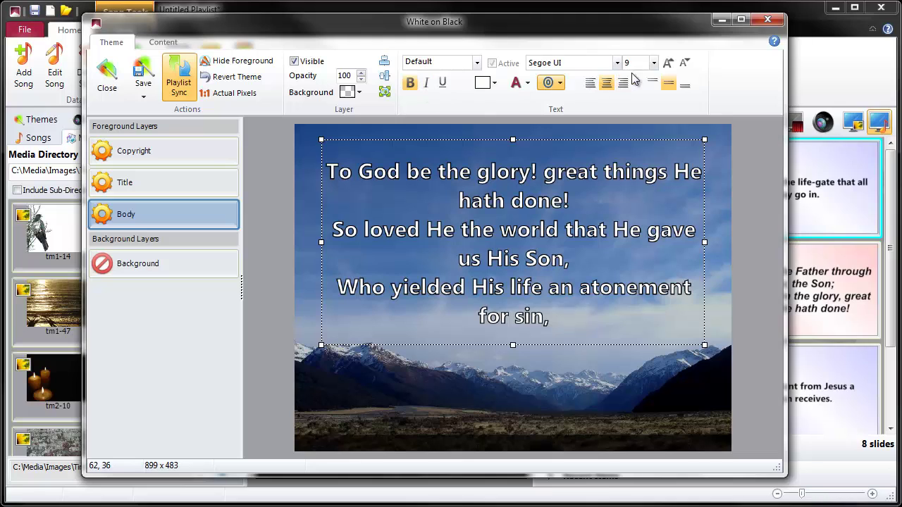
click(667, 63)
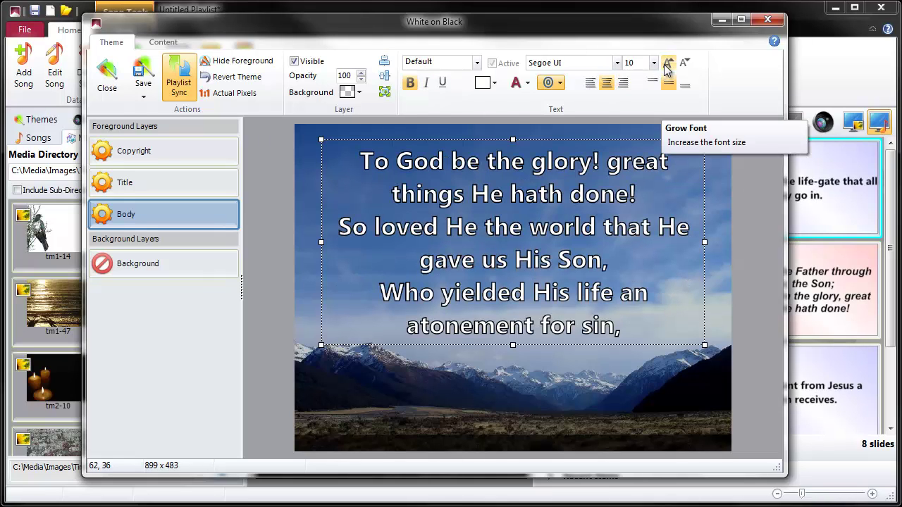
click(666, 65)
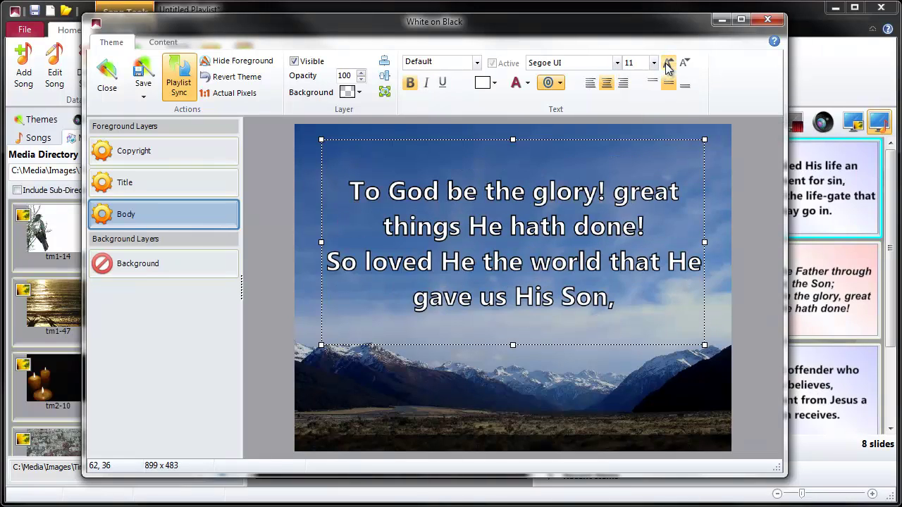